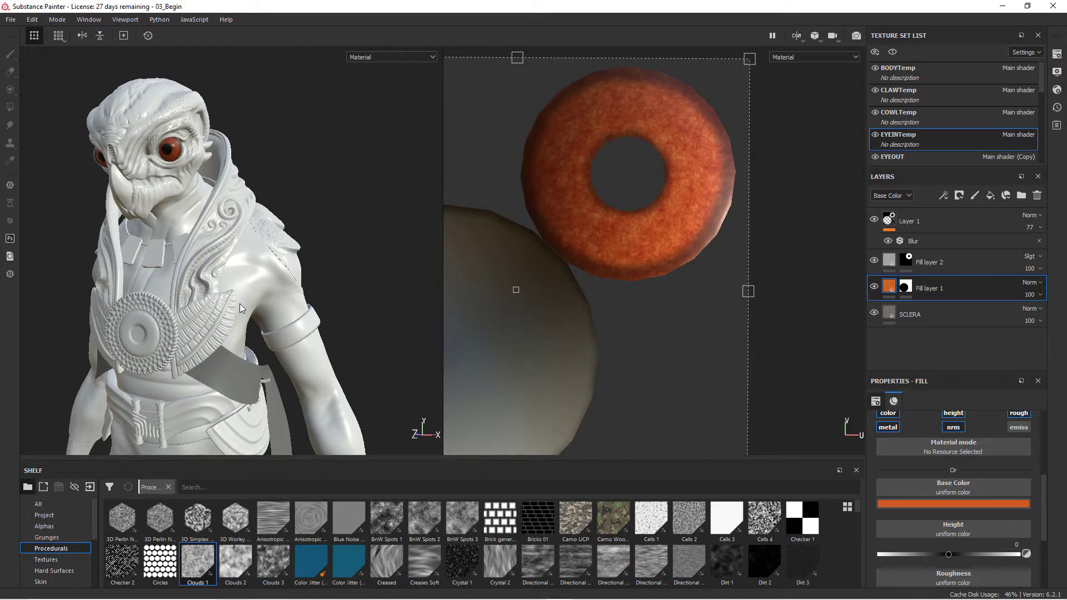
Make the BODYTemp texture set active for texturing the character's skin.
{"action": "middle_click_drag", "start_coordinate": [320, 316], "coordinate": [278, 126], "text": "alt"}
{"action": "middle_click_drag", "start_coordinate": [340, 237], "coordinate": [337, 200], "text": "alt"}
{"action": "right_click_drag", "start_coordinate": [337, 200], "coordinate": [372, 289], "text": "alt"}
{"action": "left_click_drag", "start_coordinate": [372, 289], "coordinate": [385, 312], "text": "alt"}
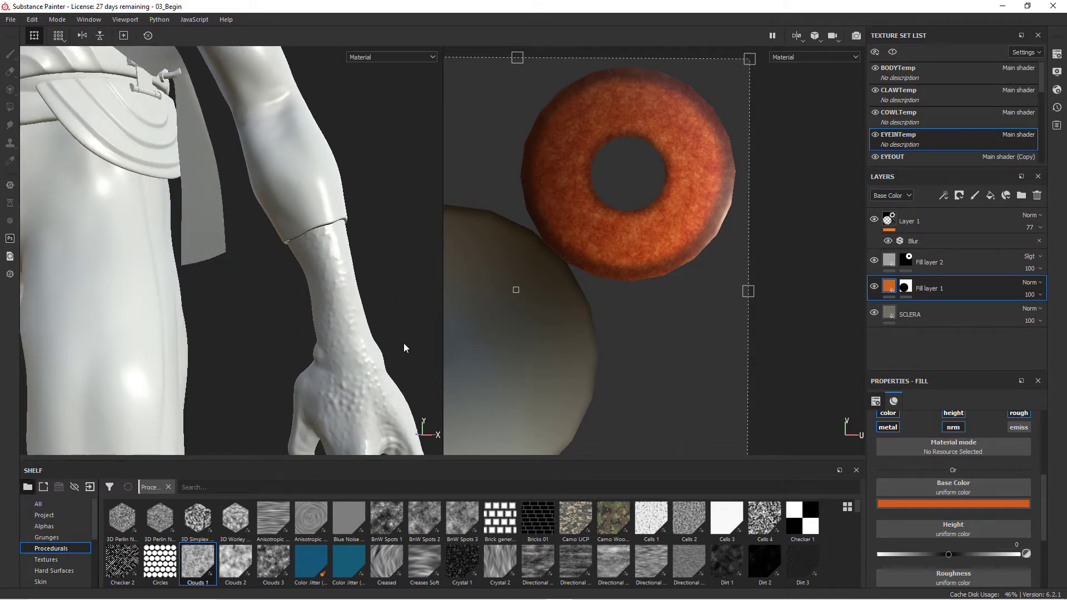
{"action": "left_click", "coordinate": [946, 78]}
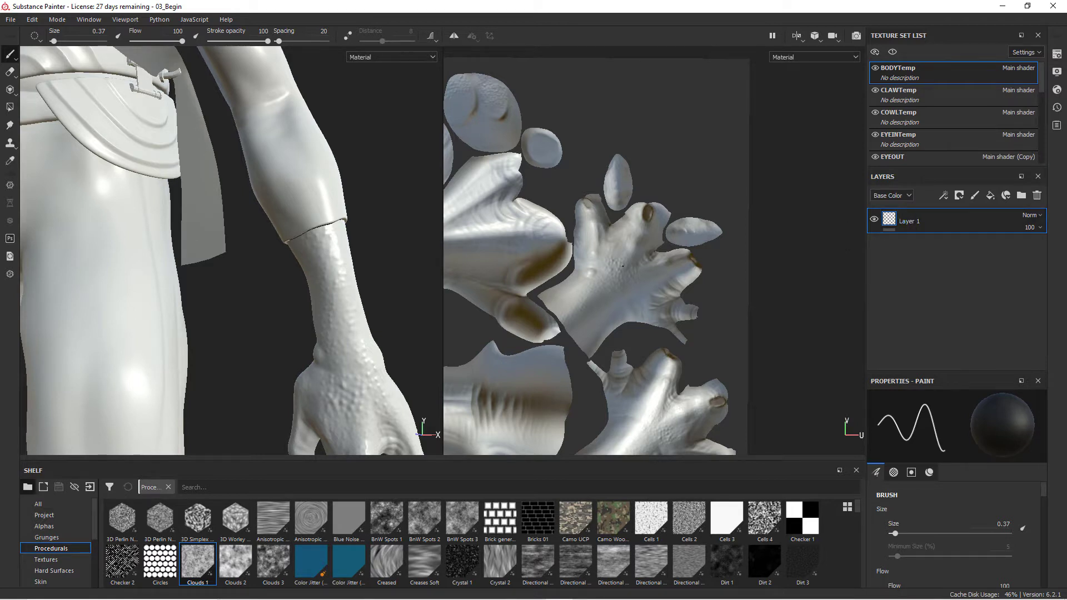
Add a fill layer to the body and set its base color to a muted blue (R 0.175, G 0.223, B 0.317).
{"action": "middle_click_drag", "start_coordinate": [370, 324], "coordinate": [322, 215], "text": "alt"}
{"action": "middle_click_drag", "start_coordinate": [300, 297], "coordinate": [333, 272], "text": "alt"}
{"action": "left_click_drag", "start_coordinate": [333, 272], "coordinate": [300, 306], "text": "alt"}
{"action": "middle_click_drag", "start_coordinate": [301, 307], "coordinate": [307, 326], "text": "alt"}
{"action": "left_click_drag", "start_coordinate": [307, 327], "coordinate": [361, 331], "text": "alt"}
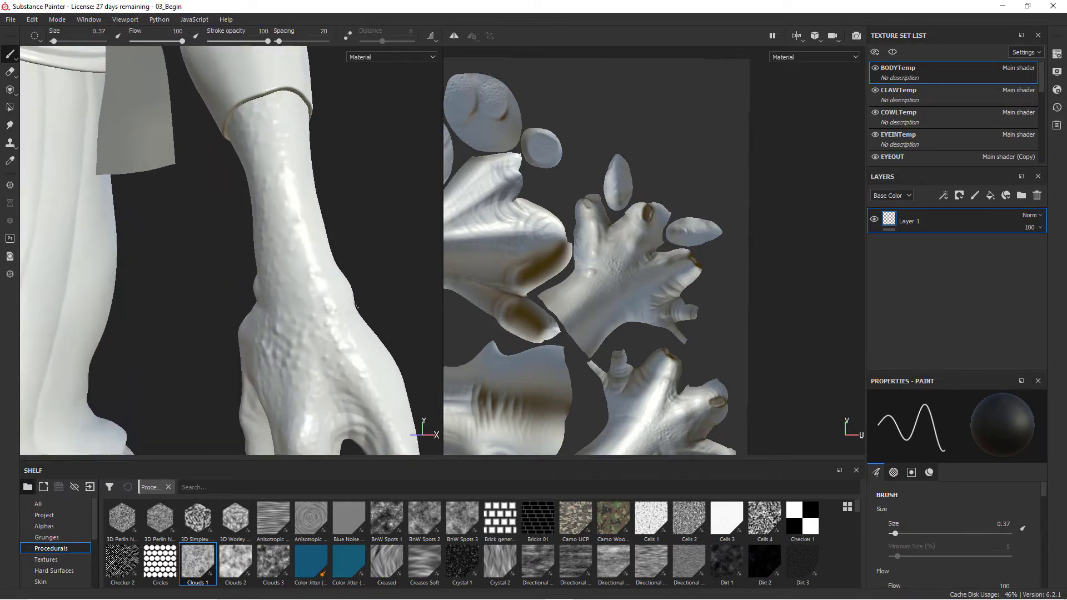
{"action": "left_click_drag", "start_coordinate": [324, 253], "coordinate": [379, 316], "text": "alt"}
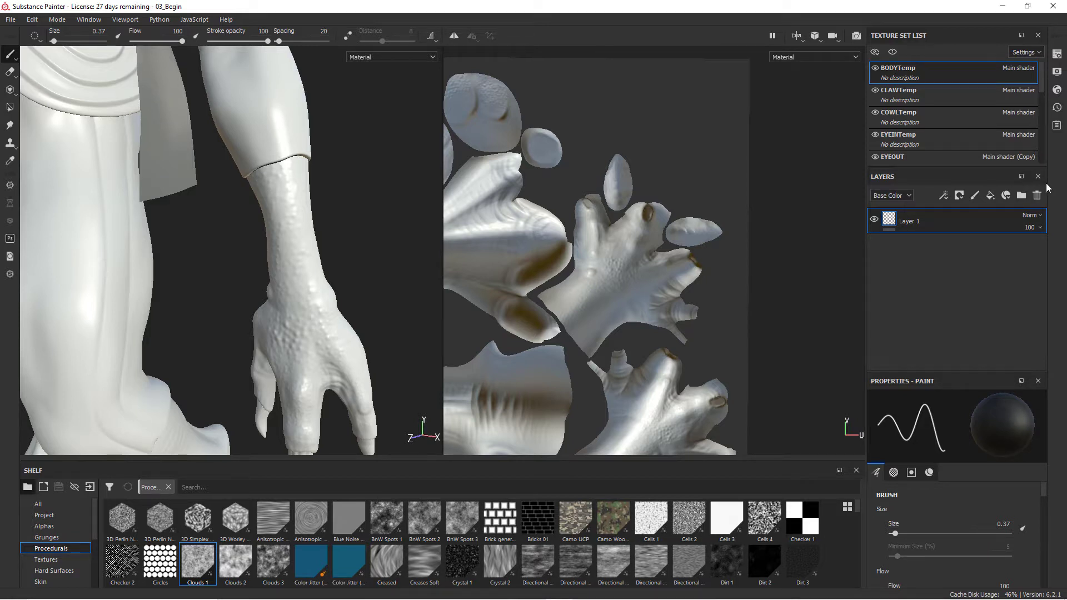
{"action": "left_click", "coordinate": [991, 195]}
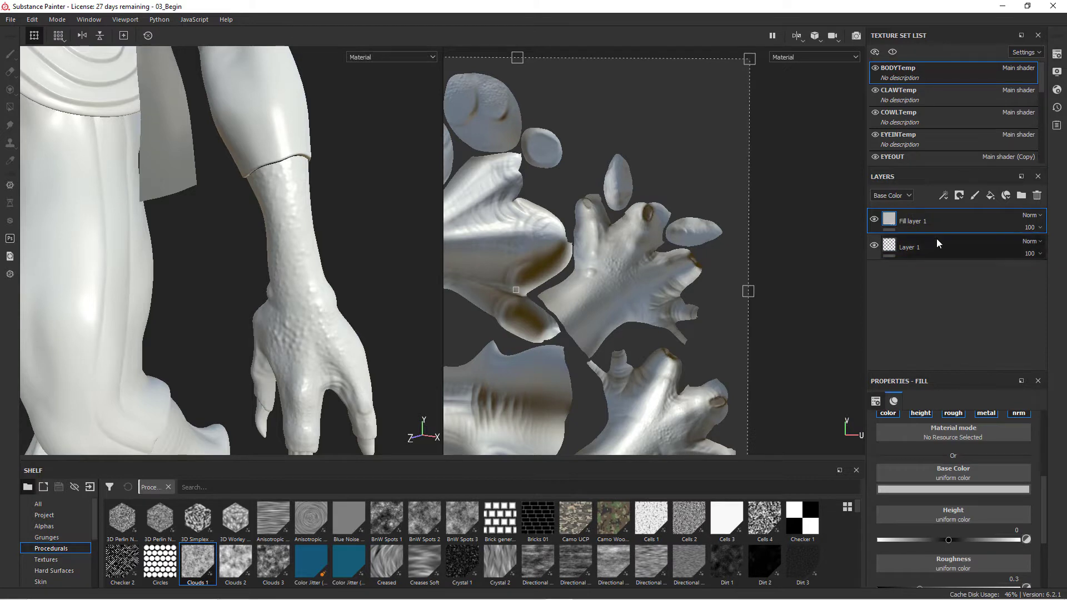
{"action": "left_click", "coordinate": [938, 489]}
{"action": "left_click_drag", "start_coordinate": [961, 433], "coordinate": [933, 410]}
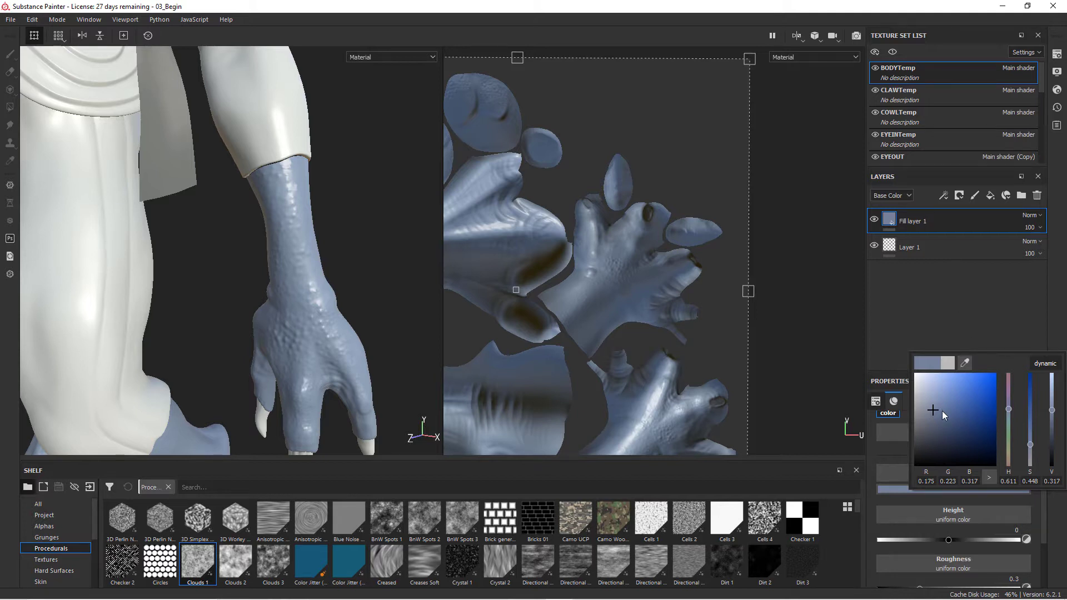
{"action": "left_click", "coordinate": [978, 316]}
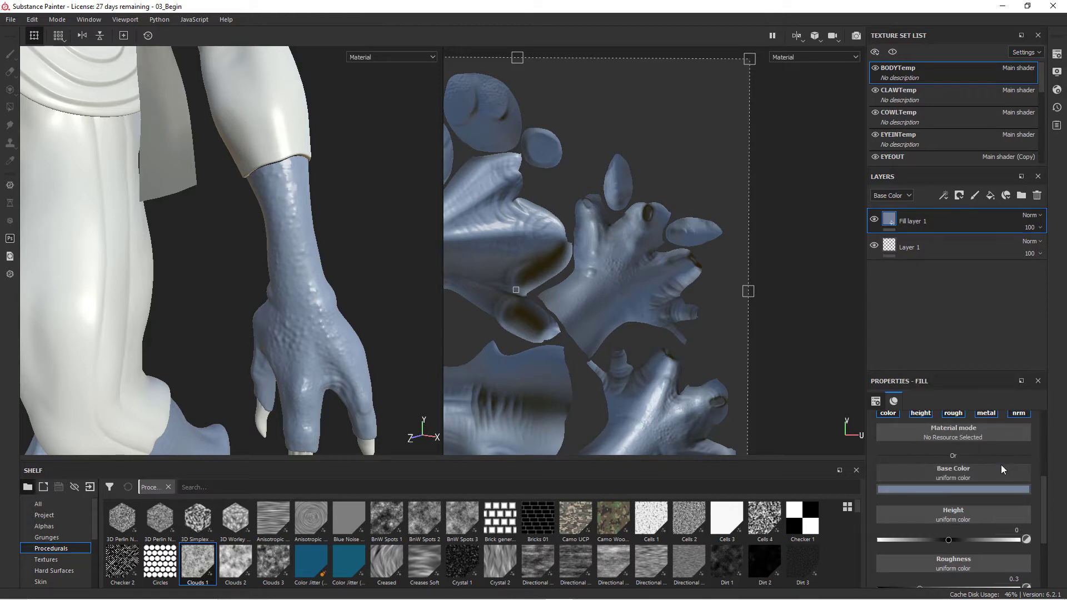
Raise the blue fill layer's roughness to about 0.36.
{"action": "scroll", "coordinate": [1043, 517], "scroll_direction": "down", "scroll_amount": 3}
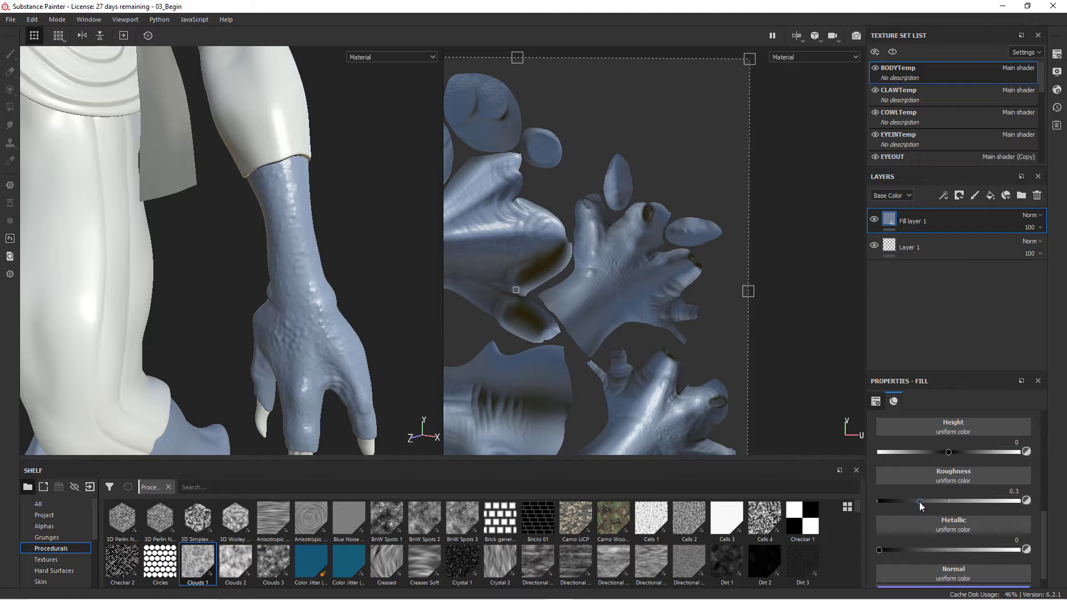
{"action": "left_click_drag", "start_coordinate": [919, 503], "coordinate": [929, 508]}
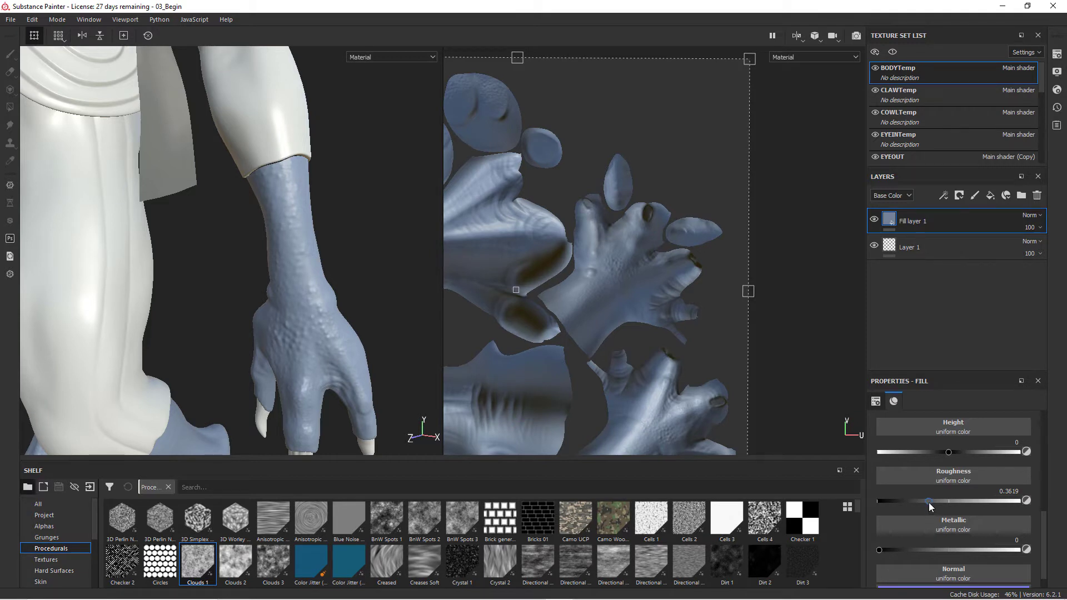
{"action": "mouse_move", "coordinate": [929, 502]}
{"action": "left_mouse_down"}
{"action": "mouse_move", "coordinate": [1007, 507]}
{"action": "mouse_move", "coordinate": [928, 509]}
{"action": "left_mouse_up"}
{"action": "scroll", "coordinate": [1041, 555], "scroll_direction": "down", "scroll_amount": 1}
{"action": "scroll", "coordinate": [1041, 555], "scroll_direction": "up", "scroll_amount": 5}
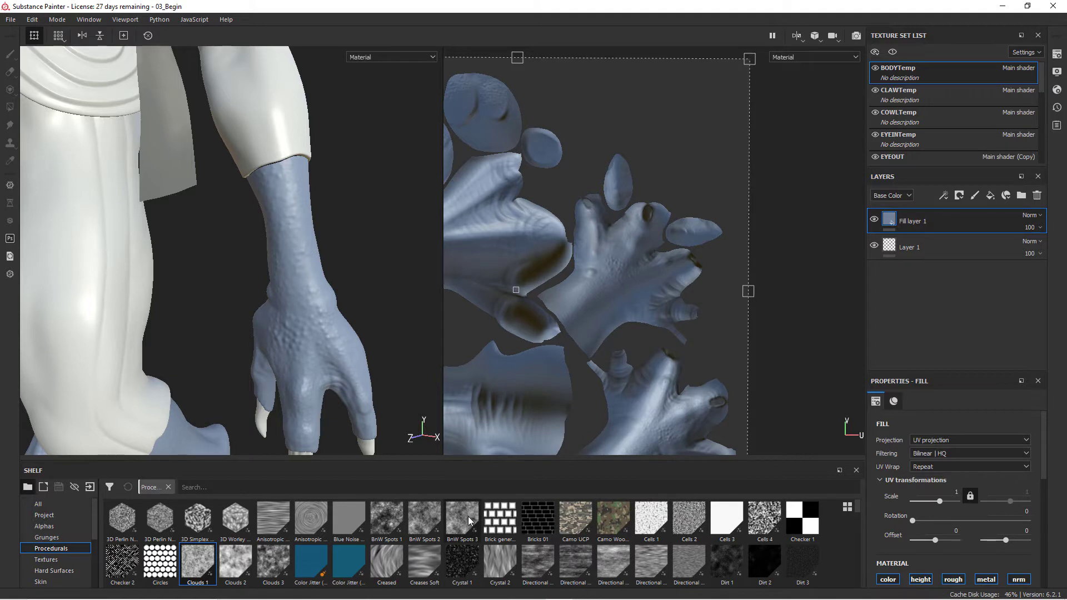
Browse the shelf's smart materials, smart masks and grunges for a texture that could add skin variation.
{"action": "mouse_move", "coordinate": [433, 517]}
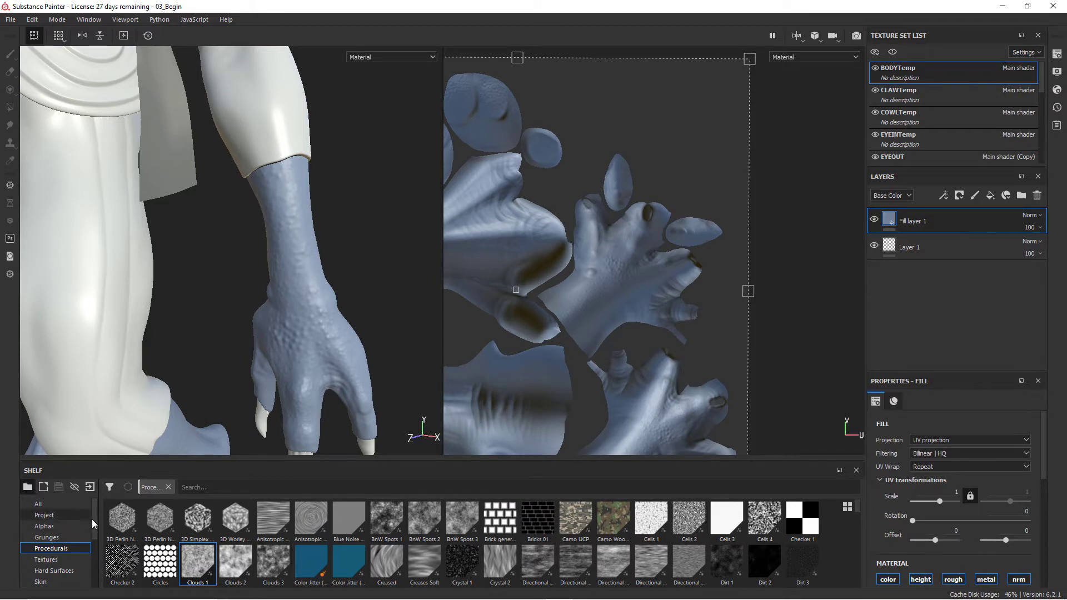
{"action": "scroll", "coordinate": [92, 524], "scroll_direction": "down", "scroll_amount": 4}
{"action": "scroll", "coordinate": [96, 547], "scroll_direction": "down", "scroll_amount": 5}
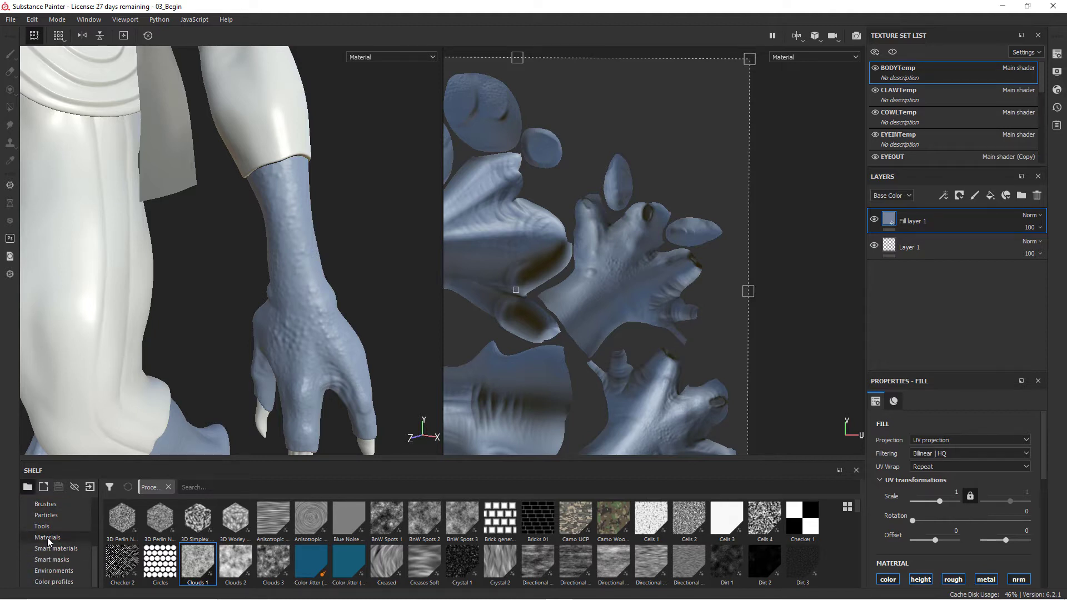
{"action": "left_click", "coordinate": [47, 539]}
{"action": "left_click_drag", "start_coordinate": [859, 530], "coordinate": [855, 505]}
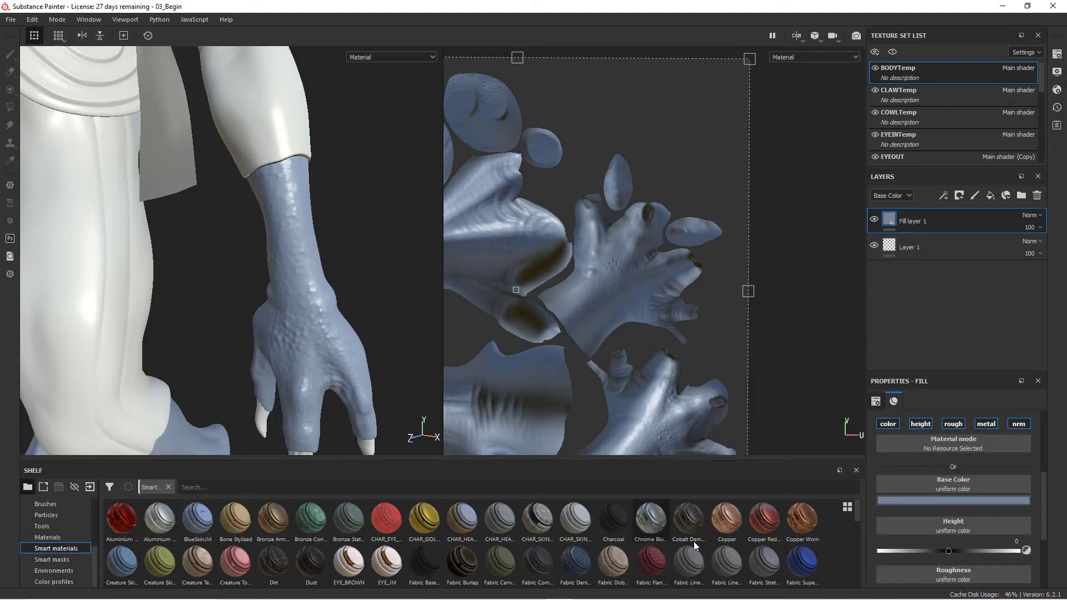
{"action": "left_click", "coordinate": [86, 560]}
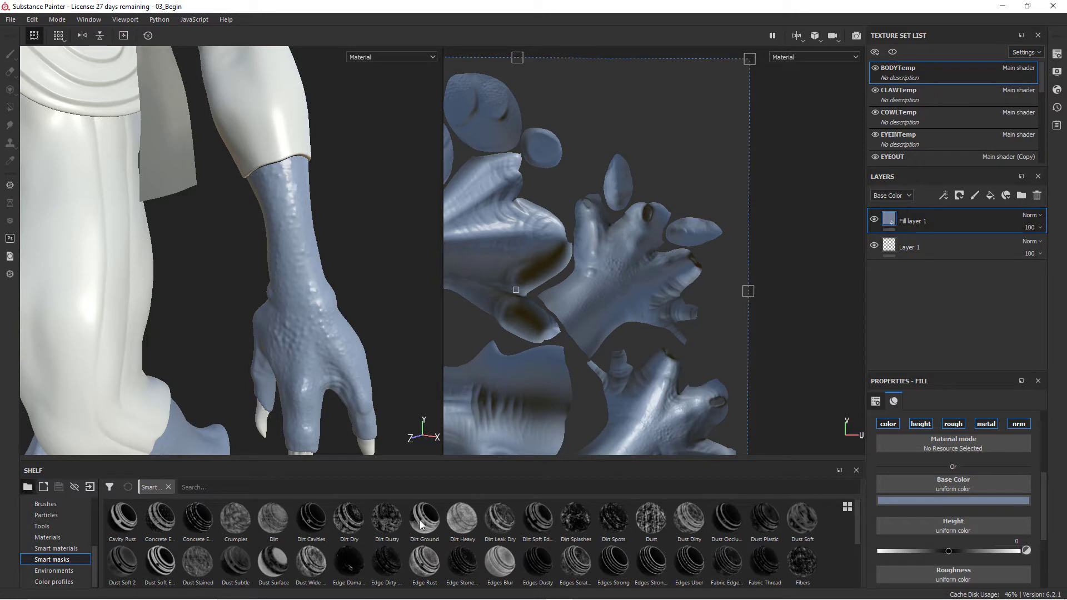
{"action": "scroll", "coordinate": [100, 556], "scroll_direction": "up", "scroll_amount": 5}
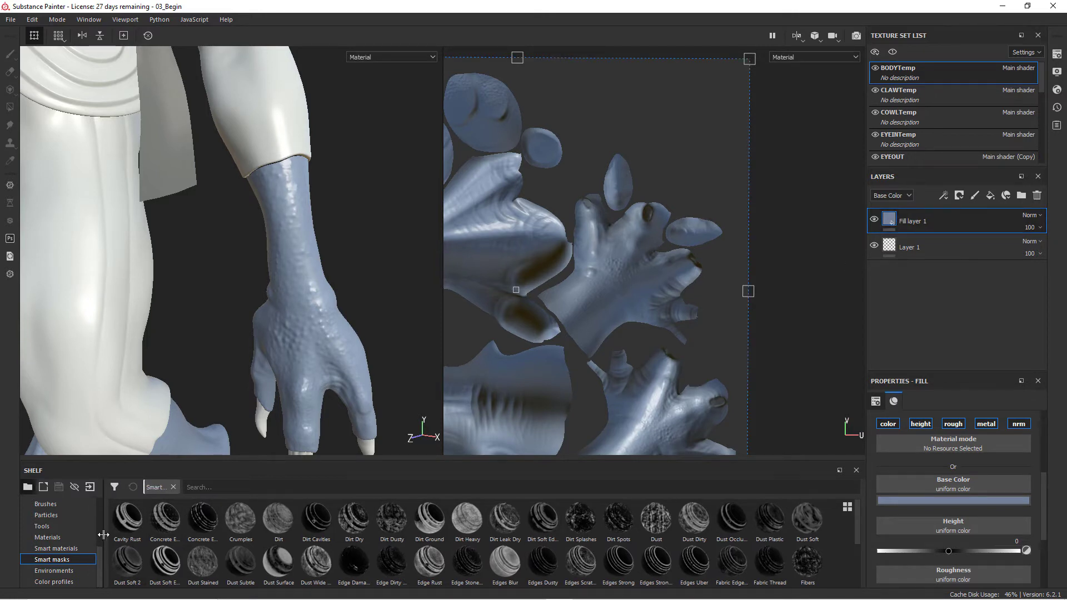
{"action": "left_click", "coordinate": [49, 537]}
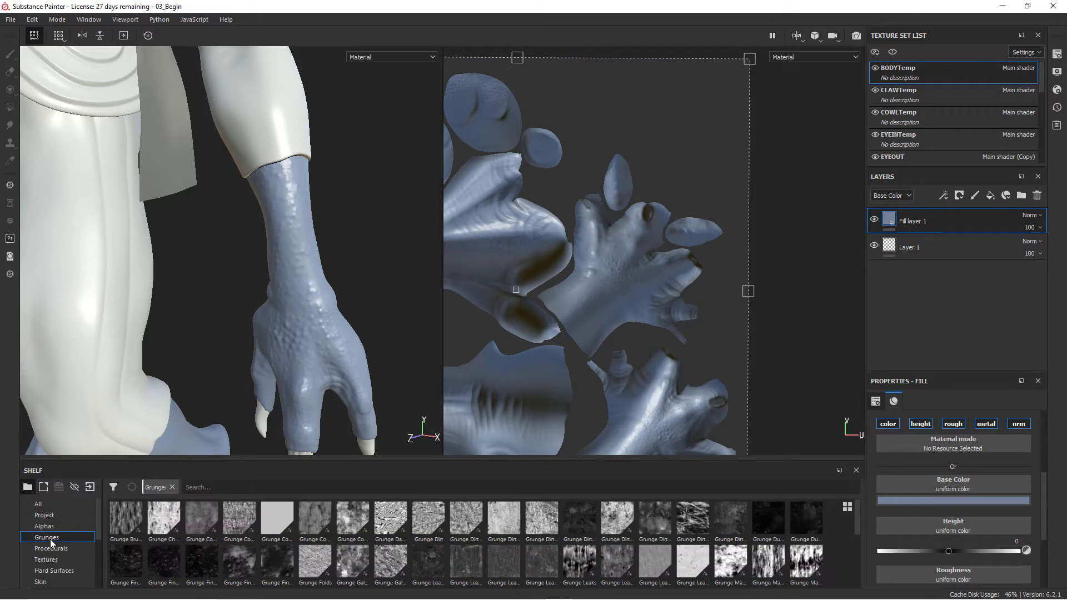
{"action": "scroll", "coordinate": [336, 532], "scroll_direction": "down", "scroll_amount": 3}
{"action": "scroll", "coordinate": [367, 535], "scroll_direction": "up", "scroll_amount": 3}
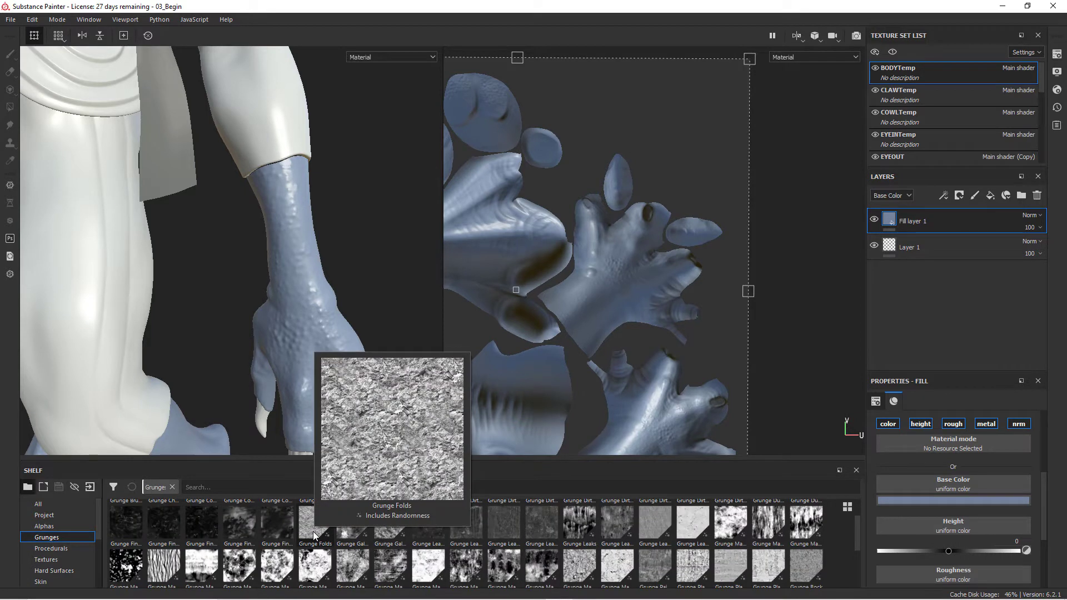
{"action": "scroll", "coordinate": [312, 532], "scroll_direction": "up", "scroll_amount": 1}
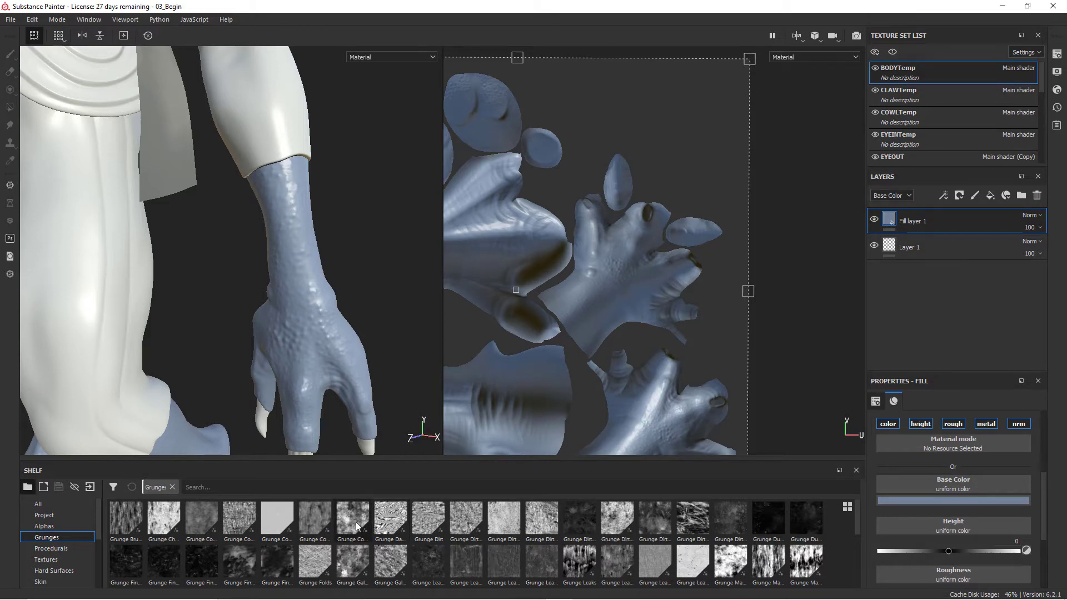
{"action": "mouse_move", "coordinate": [357, 526]}
{"action": "mouse_move", "coordinate": [314, 566]}
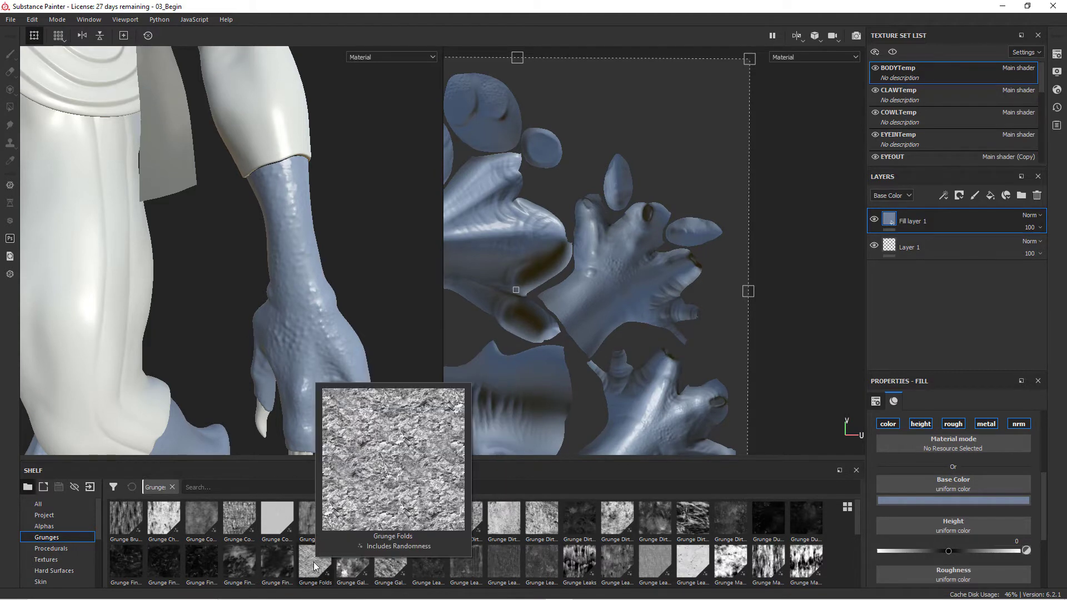
Add a second fill layer with the Clouds 1 procedural as base color and blend it in Soft light mode.
{"action": "left_click", "coordinate": [989, 195]}
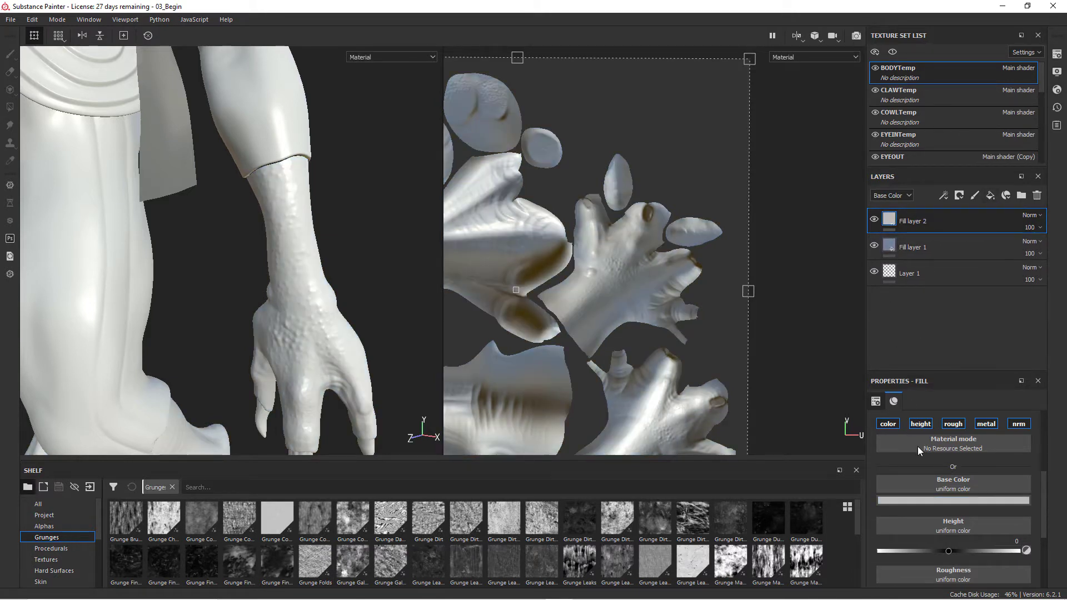
{"action": "left_click", "coordinate": [51, 549]}
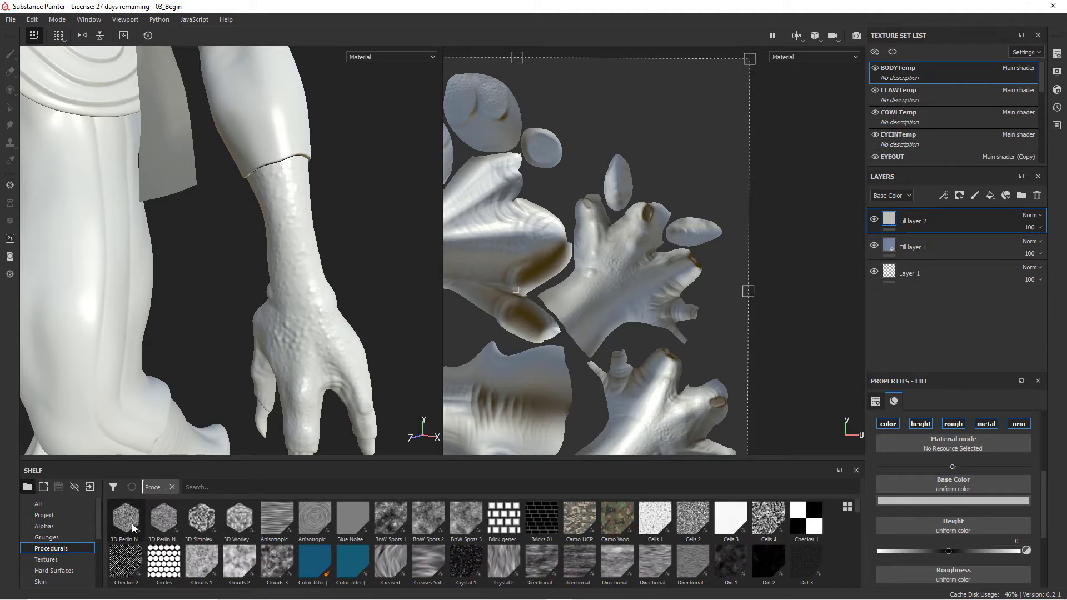
{"action": "left_click_drag", "start_coordinate": [201, 564], "coordinate": [942, 482]}
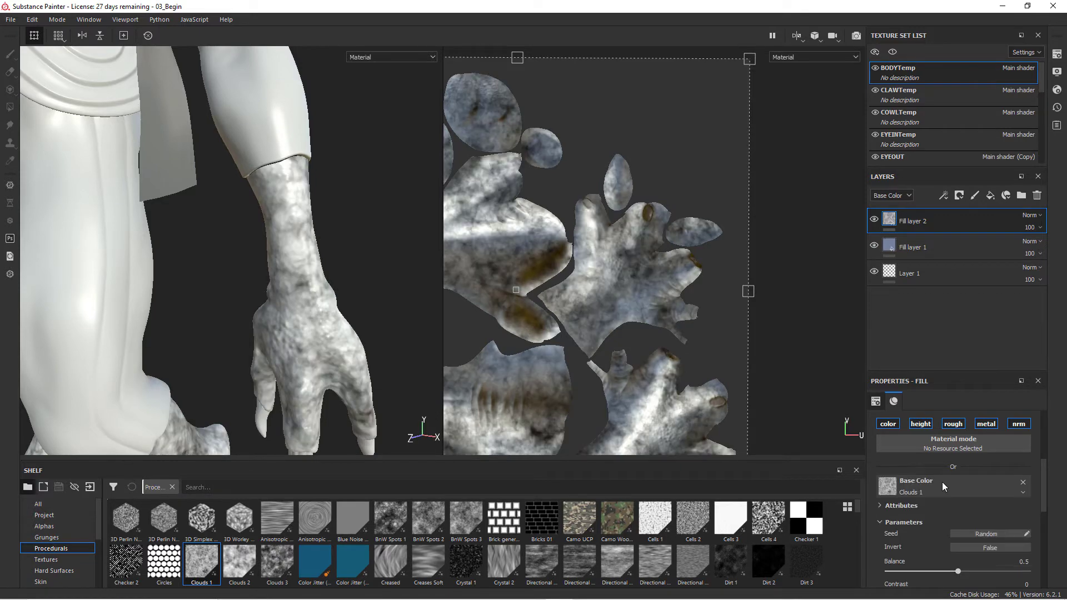
{"action": "left_click", "coordinate": [1033, 215]}
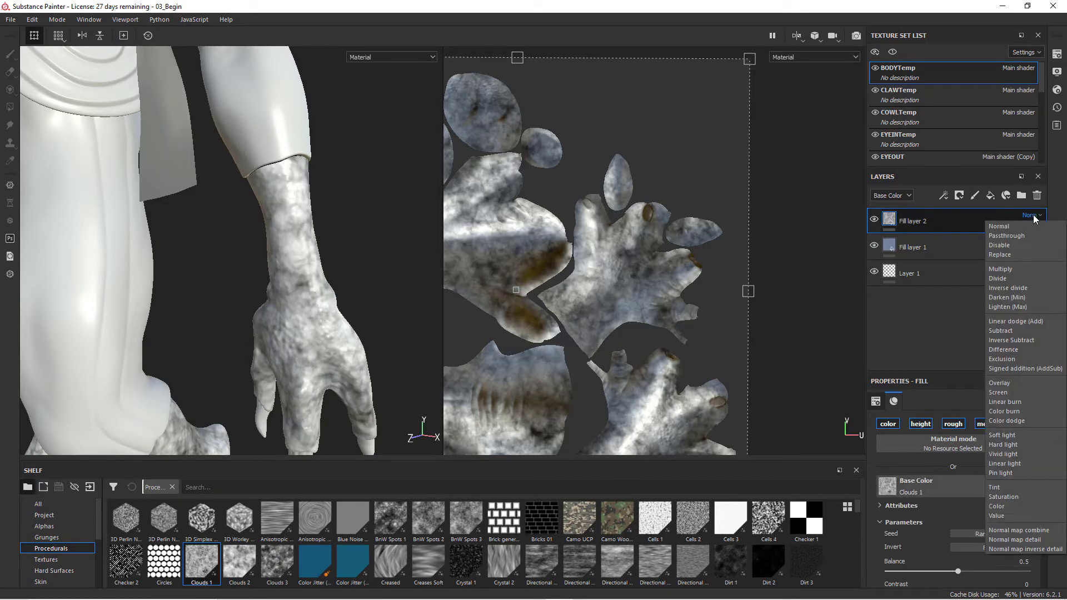
{"action": "left_click", "coordinate": [1028, 306]}
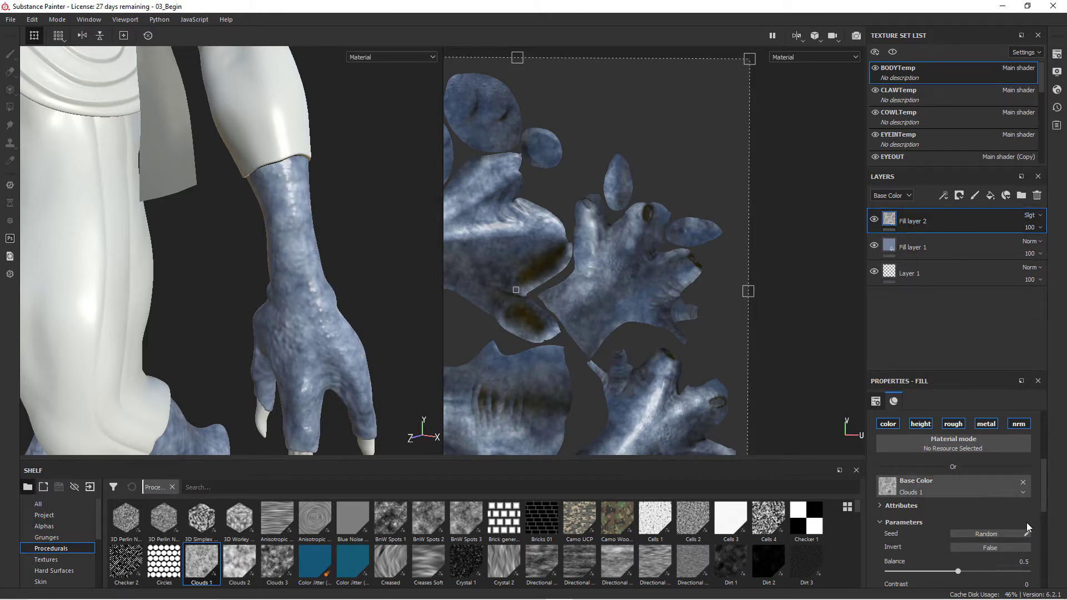
Set the UV scale of the Clouds 1 fill layer to 5.
{"action": "scroll", "coordinate": [1026, 522], "scroll_direction": "up", "scroll_amount": 3}
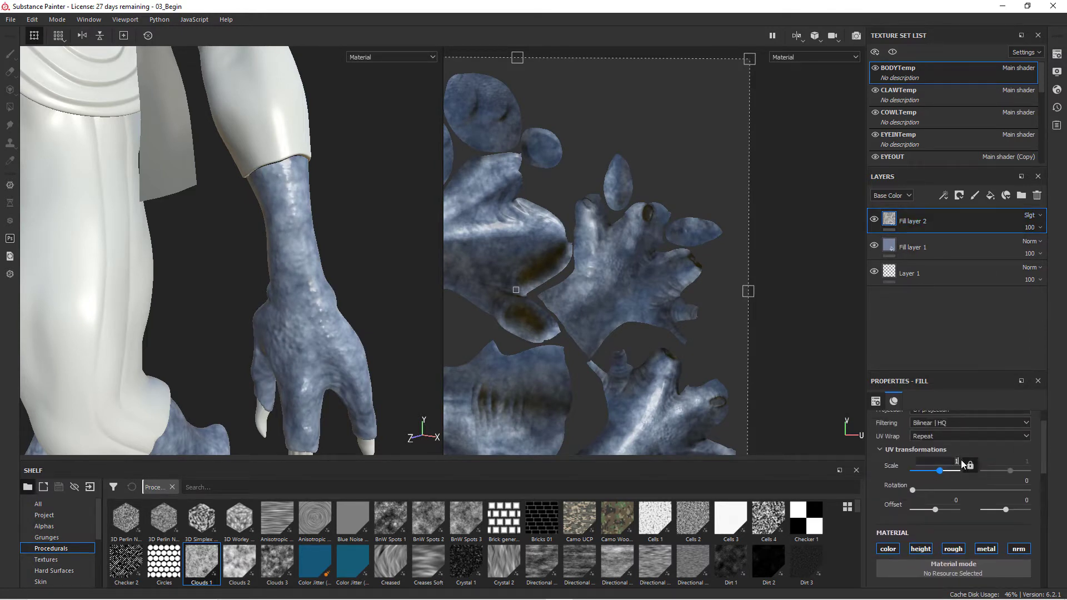
{"action": "type", "text": "3"}
{"action": "key", "text": "Return"}
{"action": "left_click", "coordinate": [927, 460]}
{"action": "type", "text": "5"}
{"action": "key", "text": "Return"}
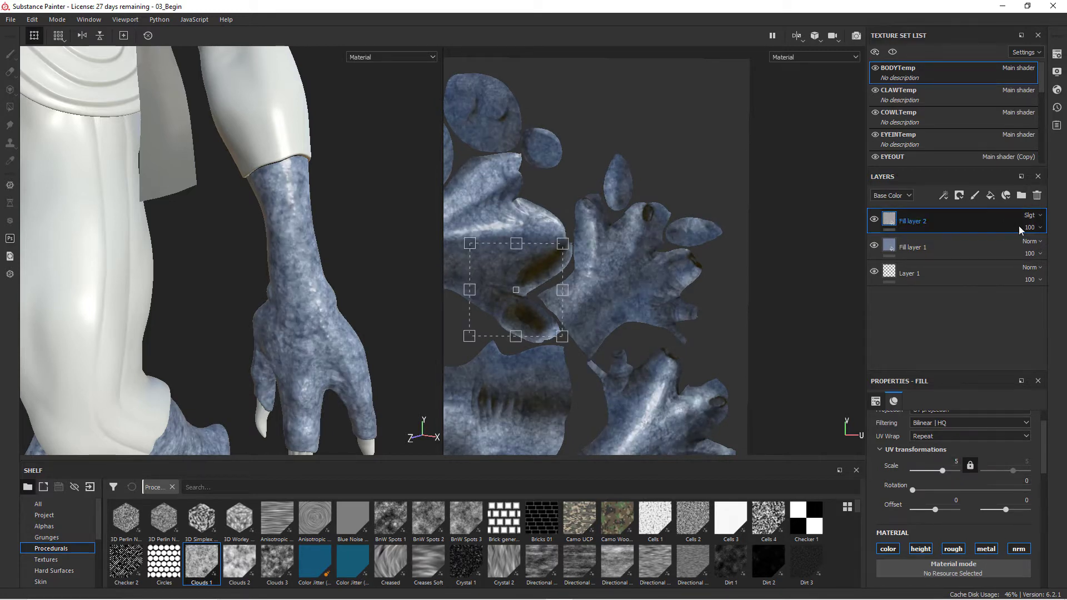
Lower the opacity of the Clouds 1 fill layer to 34.
{"action": "left_click", "coordinate": [1034, 228]}
{"action": "left_click_drag", "start_coordinate": [1059, 248], "coordinate": [1029, 249]}
{"action": "left_click_drag", "start_coordinate": [356, 333], "coordinate": [304, 336], "text": "alt"}
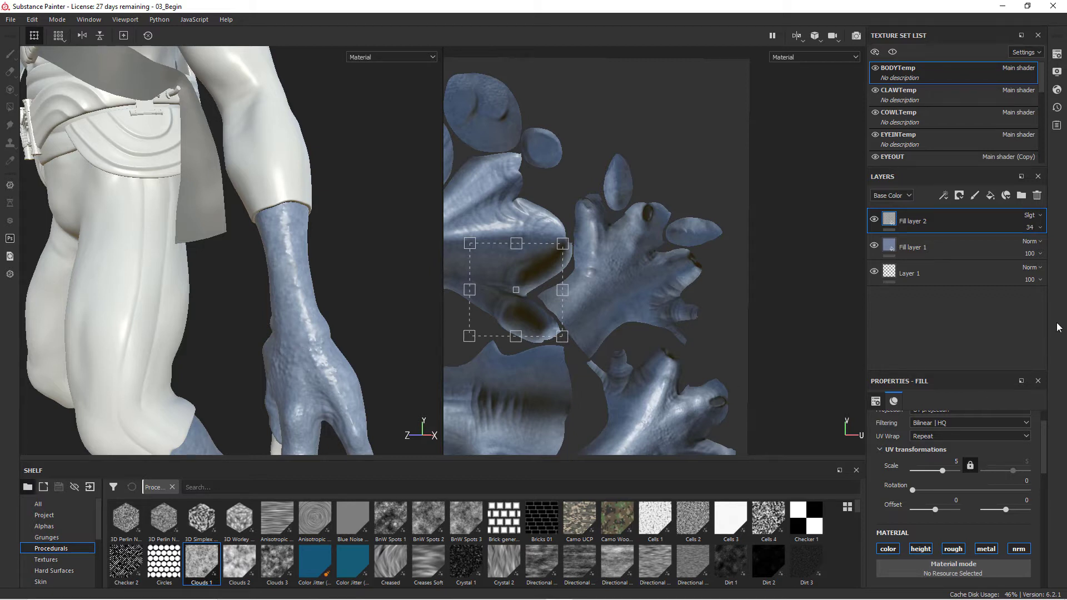
Add a third fill layer on top and assign the Cells 3 procedural to its base color.
{"action": "left_click", "coordinate": [991, 195]}
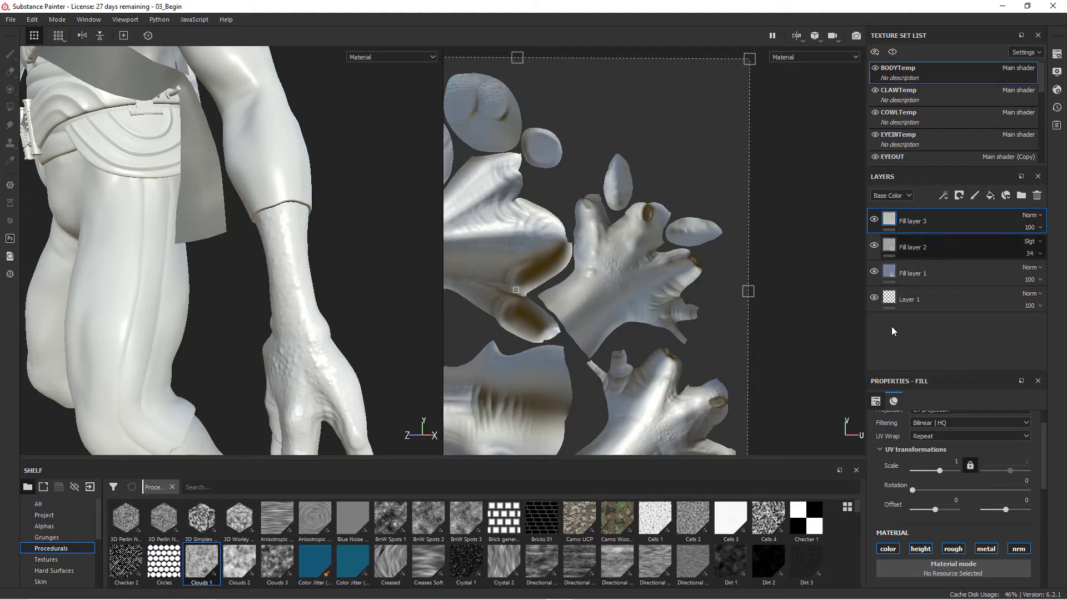
{"action": "scroll", "coordinate": [974, 498], "scroll_direction": "down", "scroll_amount": 3}
{"action": "scroll", "coordinate": [973, 498], "scroll_direction": "down", "scroll_amount": 1}
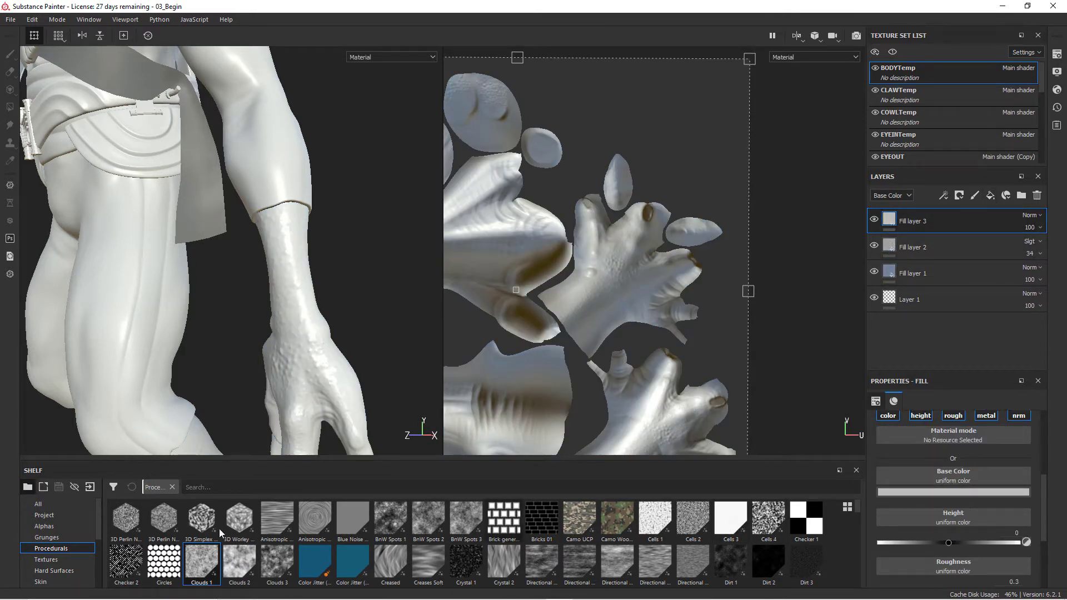
{"action": "left_click_drag", "start_coordinate": [730, 526], "coordinate": [938, 475]}
Set the Cells 3 noise parameters to scale 226 and hardness 0.9 for a fine, scaly cell pattern on the hand.
{"action": "left_click_drag", "start_coordinate": [1042, 468], "coordinate": [1045, 477]}
{"action": "scroll", "coordinate": [1047, 481], "scroll_direction": "down", "scroll_amount": 5}
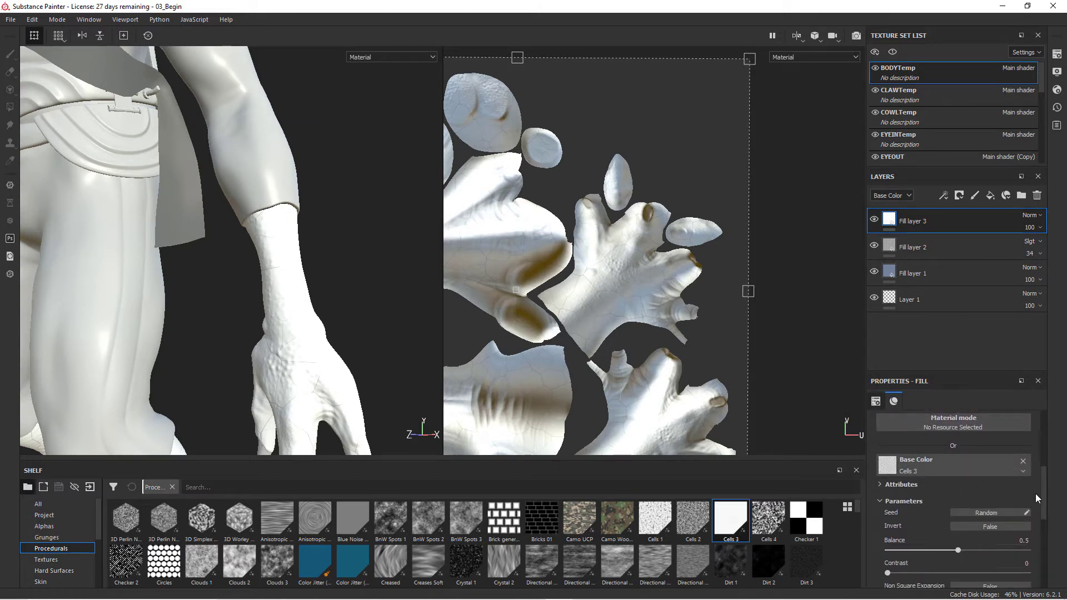
{"action": "scroll", "coordinate": [1039, 497], "scroll_direction": "down", "scroll_amount": 5}
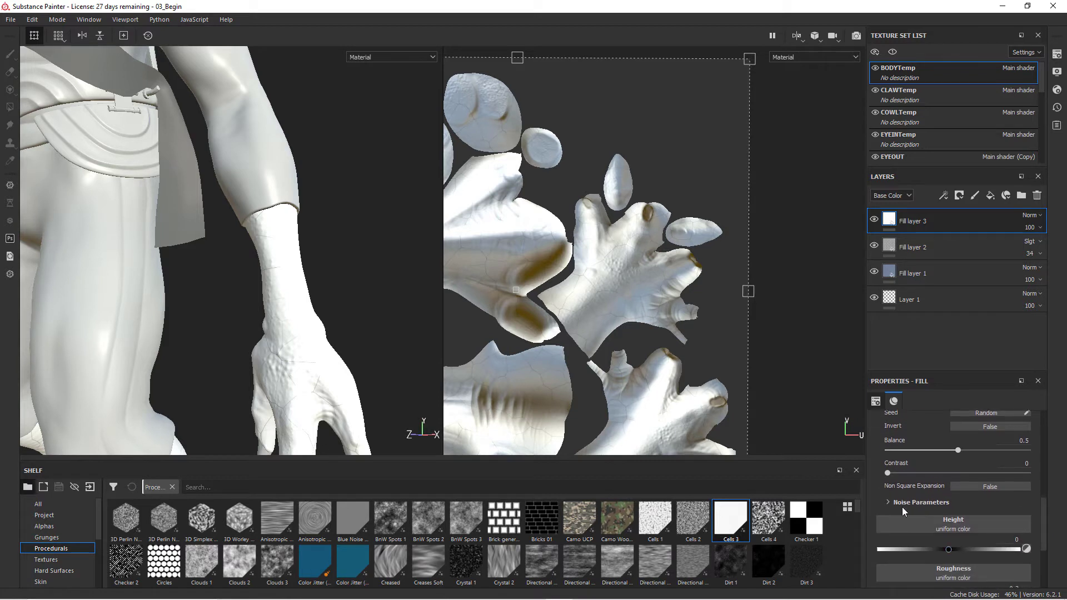
{"action": "left_click_drag", "start_coordinate": [1044, 525], "coordinate": [1045, 547]}
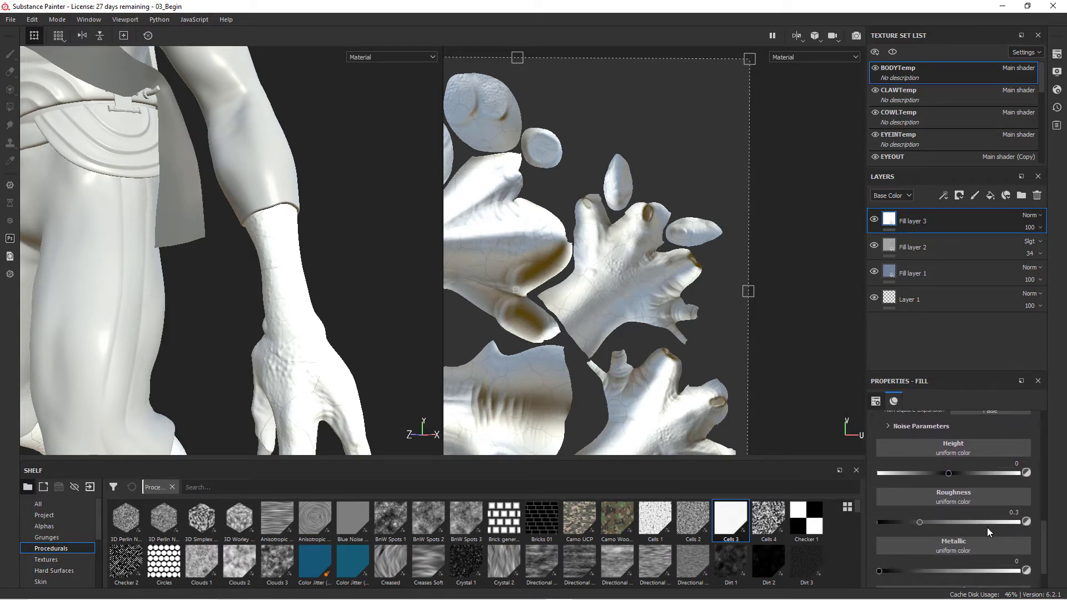
{"action": "left_click", "coordinate": [944, 427]}
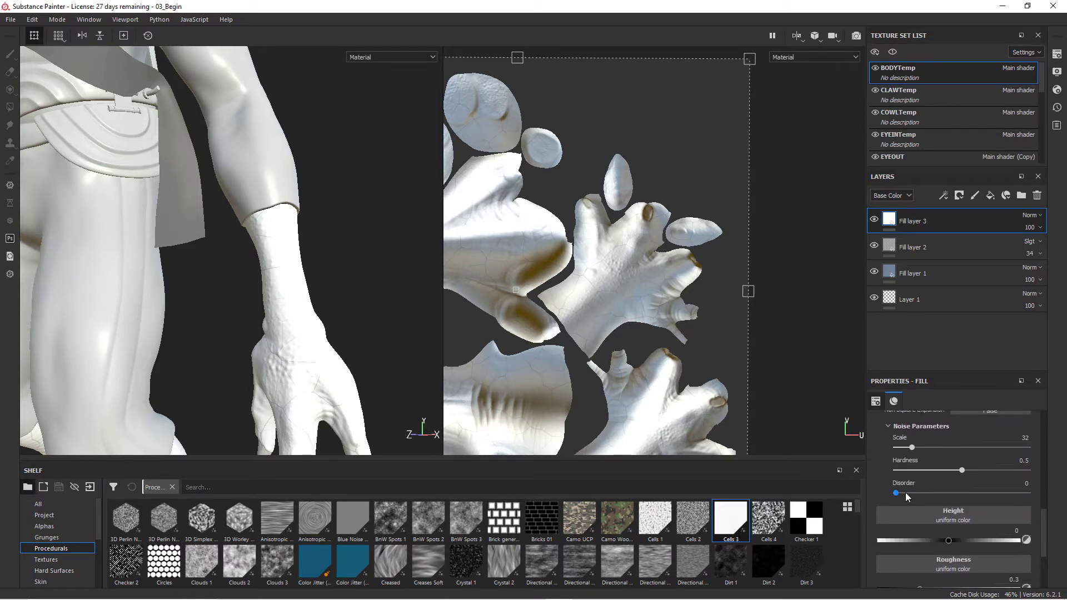
{"action": "left_click_drag", "start_coordinate": [915, 450], "coordinate": [973, 449]}
{"action": "scroll", "coordinate": [356, 344], "scroll_direction": "up", "scroll_amount": 5}
{"action": "left_click_drag", "start_coordinate": [973, 449], "coordinate": [1012, 447]}
{"action": "left_click_drag", "start_coordinate": [962, 471], "coordinate": [1013, 469]}
{"action": "scroll", "coordinate": [273, 345], "scroll_direction": "down", "scroll_amount": 3}
{"action": "middle_click_drag", "start_coordinate": [293, 336], "coordinate": [279, 307]}
{"action": "left_click_drag", "start_coordinate": [278, 307], "coordinate": [281, 317], "text": "alt"}
{"action": "scroll", "coordinate": [281, 317], "scroll_direction": "up", "scroll_amount": 2}
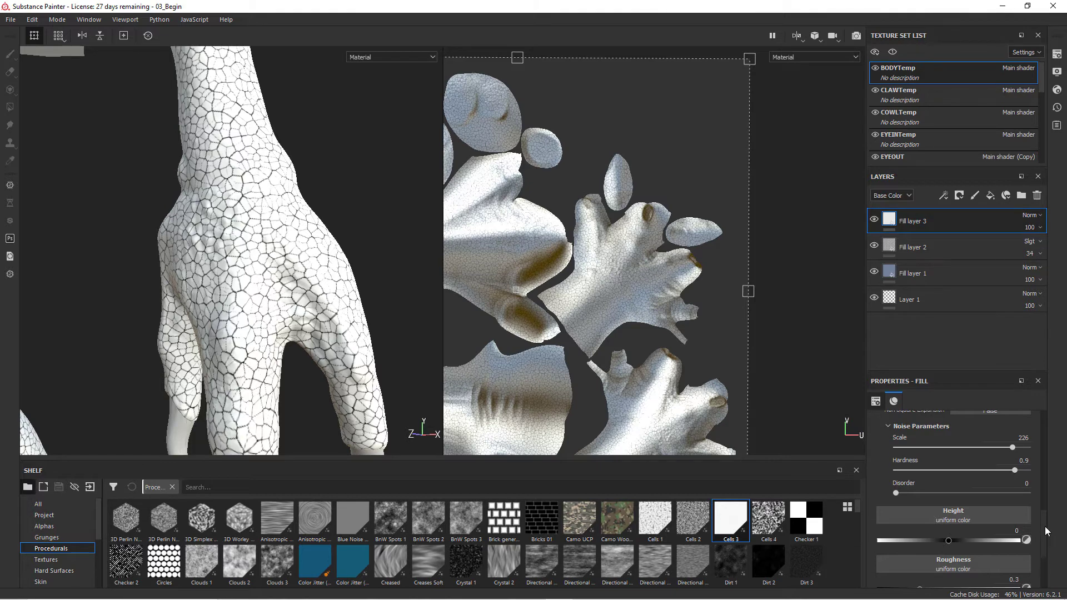
{"action": "scroll", "coordinate": [1045, 525], "scroll_direction": "up", "scroll_amount": 3}
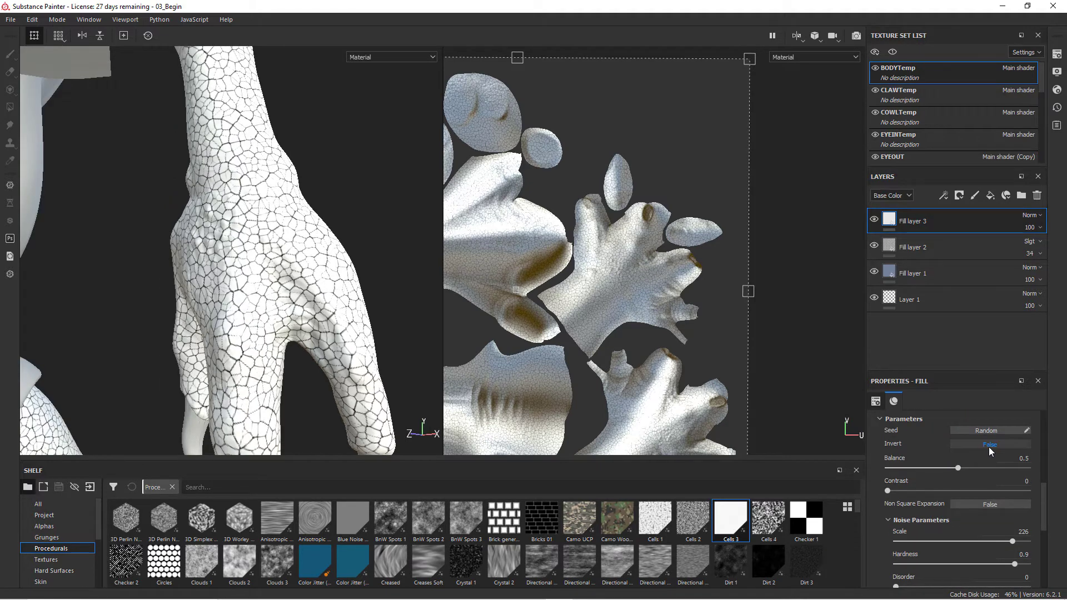
Invert the Cells 3 pattern in Fill layer 3's base color and set the layer's blending mode to Screen.
{"action": "left_click", "coordinate": [990, 445]}
{"action": "right_click_drag", "start_coordinate": [384, 291], "coordinate": [378, 271], "text": "alt"}
{"action": "left_click", "coordinate": [1032, 215]}
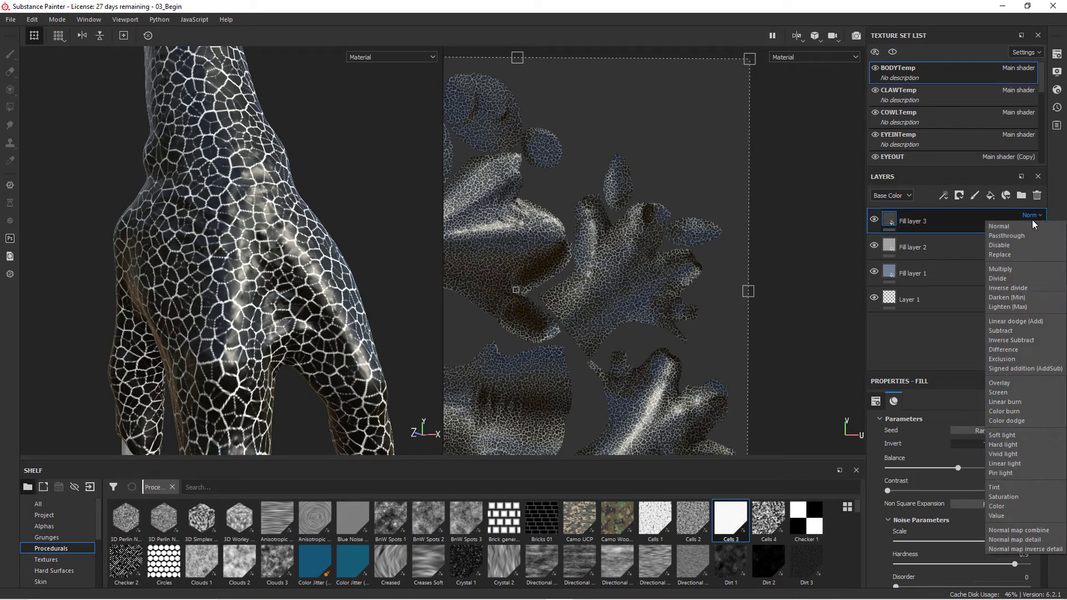
{"action": "left_click", "coordinate": [998, 392]}
{"action": "left_click_drag", "start_coordinate": [365, 261], "coordinate": [324, 248], "text": "alt"}
Lower the opacity of Fill layer 3 to 22.
{"action": "left_click", "coordinate": [1032, 227]}
{"action": "left_click_drag", "start_coordinate": [1061, 247], "coordinate": [1025, 256]}
{"action": "scroll", "coordinate": [293, 310], "scroll_direction": "down", "scroll_amount": 4}
{"action": "mouse_move", "coordinate": [293, 309]}
{"action": "left_mouse_down", "text": "alt"}
{"action": "mouse_move", "coordinate": [281, 314]}
{"action": "mouse_move", "coordinate": [291, 322]}
{"action": "left_mouse_up", "text": "alt"}
{"action": "scroll", "coordinate": [291, 322], "scroll_direction": "up", "scroll_amount": 2}
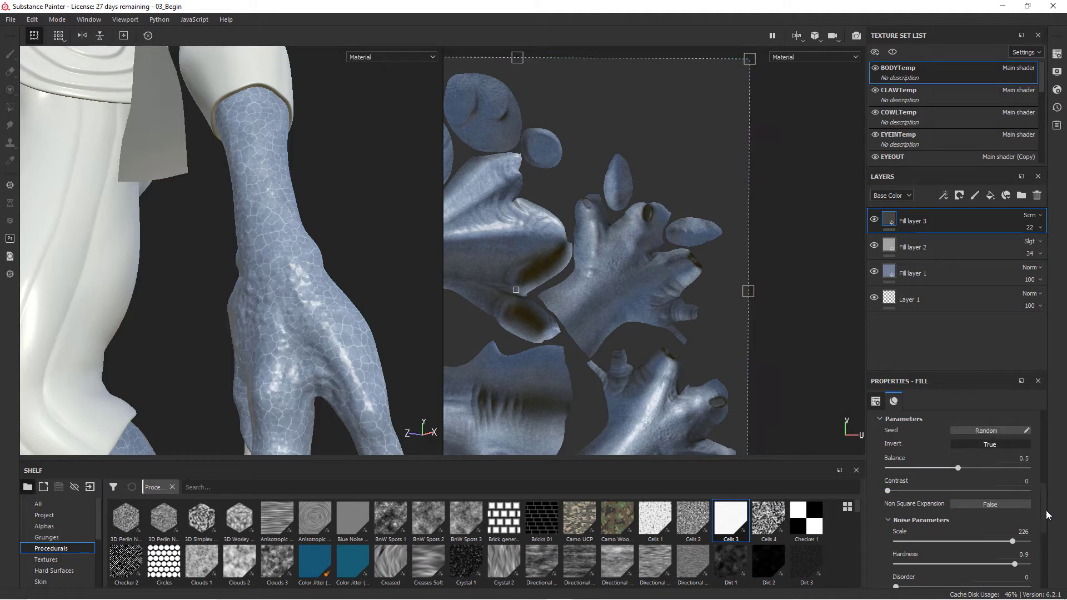
Assign the Cells 3 procedural to the height channel of Fill layer 3.
{"action": "scroll", "coordinate": [989, 495], "scroll_direction": "down", "scroll_amount": 3}
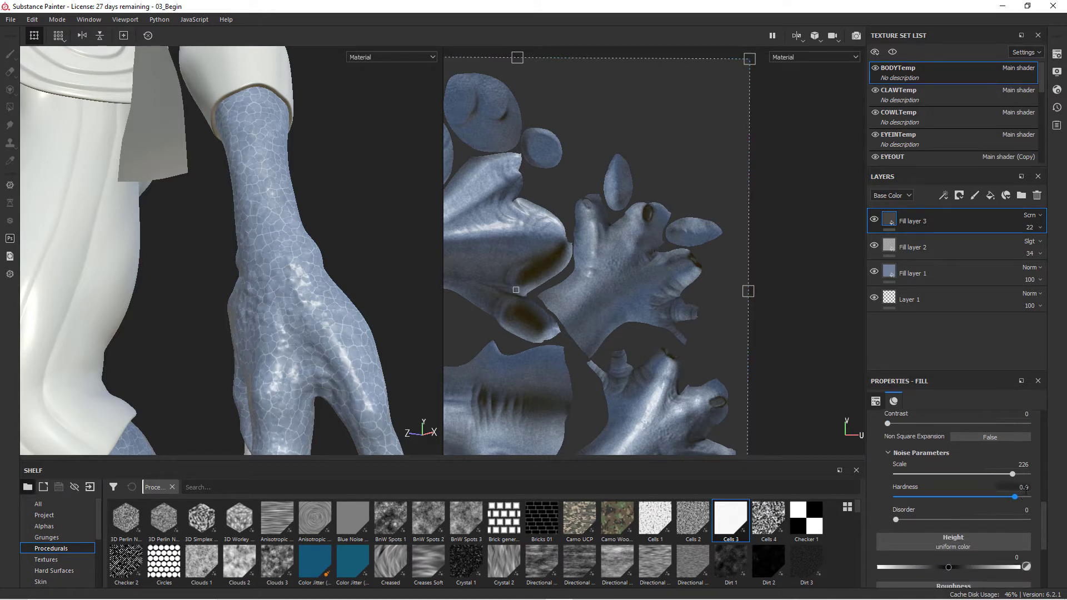
{"action": "scroll", "coordinate": [1045, 514], "scroll_direction": "down", "scroll_amount": 1}
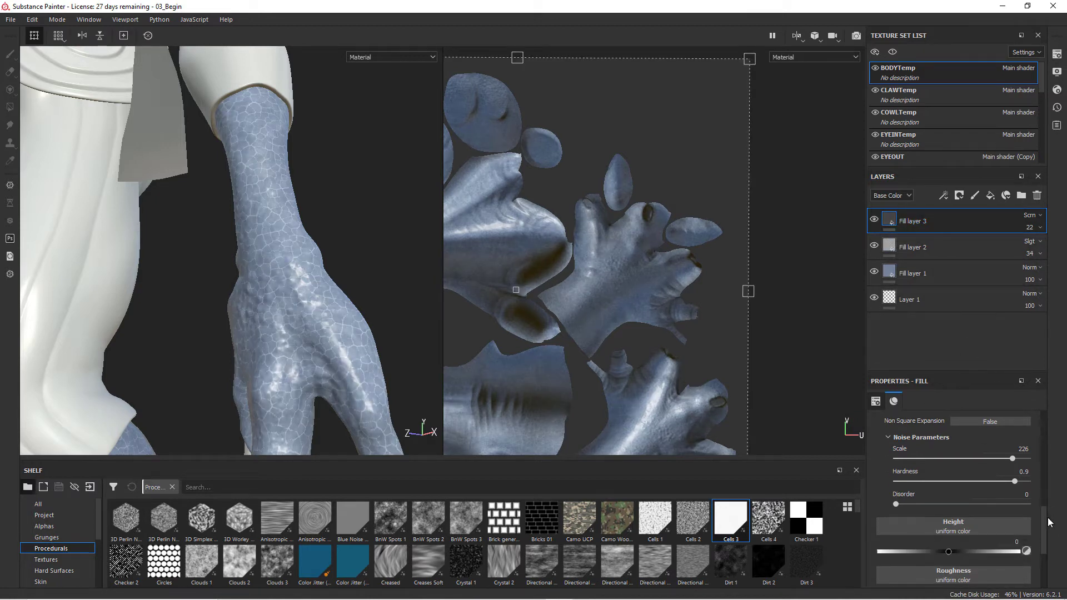
{"action": "scroll", "coordinate": [1040, 516], "scroll_direction": "down", "scroll_amount": 3}
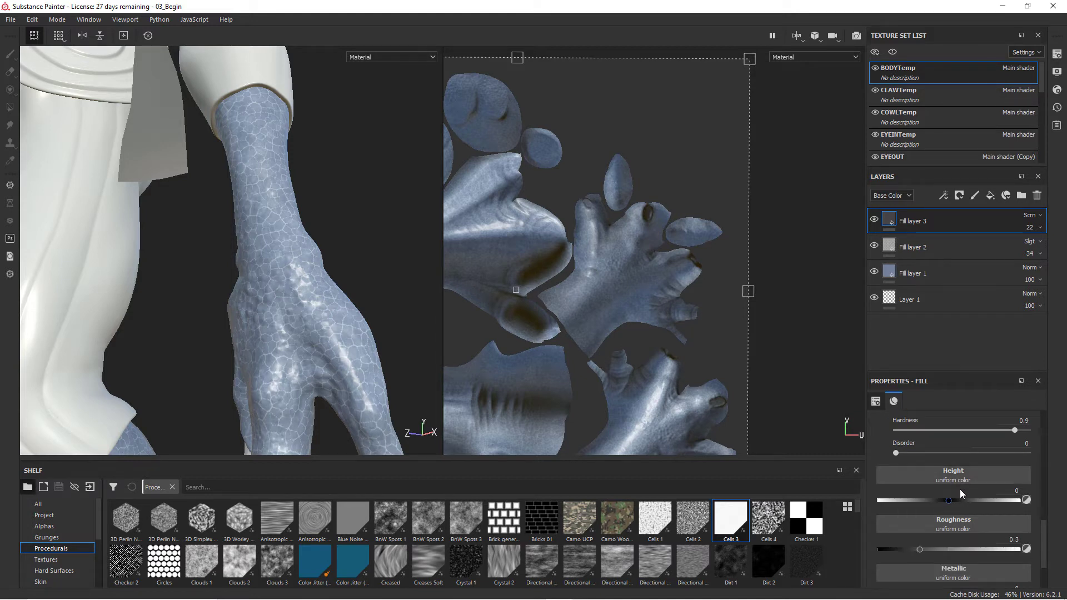
{"action": "left_click_drag", "start_coordinate": [731, 527], "coordinate": [929, 471]}
{"action": "mouse_move", "coordinate": [299, 306]}
{"action": "left_mouse_down", "text": "alt"}
{"action": "mouse_move", "coordinate": [325, 308]}
{"action": "mouse_move", "coordinate": [289, 303]}
{"action": "mouse_move", "coordinate": [283, 291]}
{"action": "mouse_move", "coordinate": [317, 300]}
{"action": "left_mouse_up", "text": "alt"}
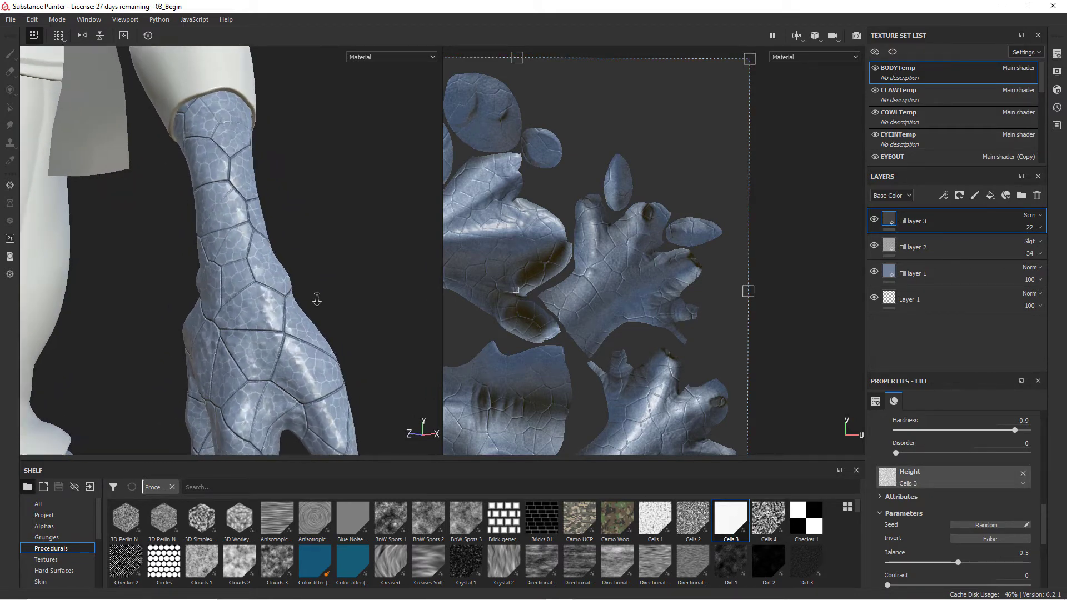
Set the height channel's Cells 3 noise parameters to scale 226 and hardness 0.9, matching the base color pattern.
{"action": "left_click_drag", "start_coordinate": [1044, 521], "coordinate": [1050, 546]}
{"action": "left_click", "coordinate": [925, 487]}
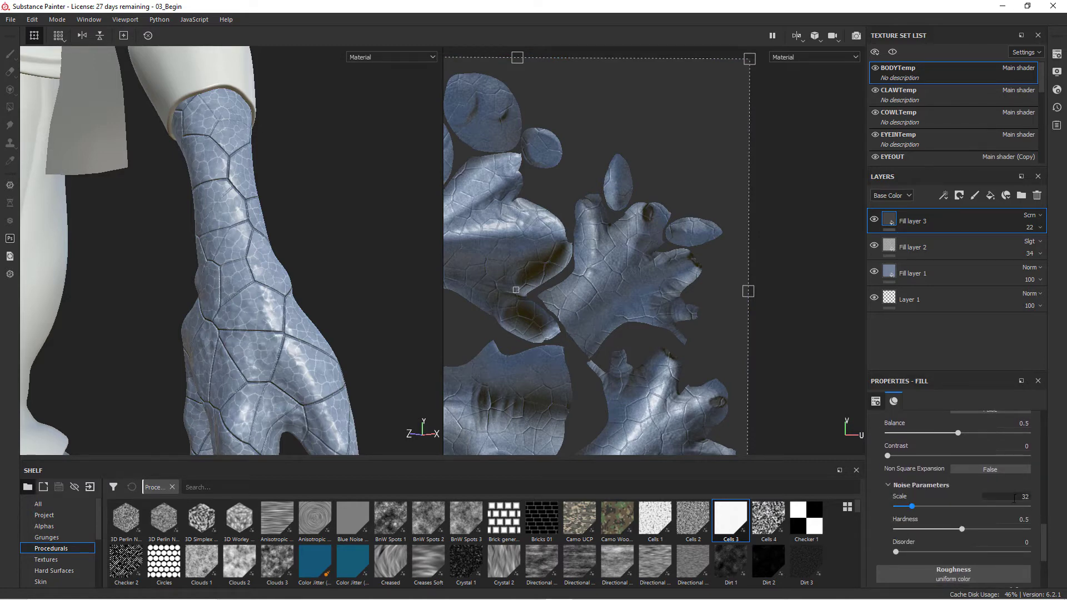
{"action": "type", "text": "226"}
{"action": "key", "text": "Return"}
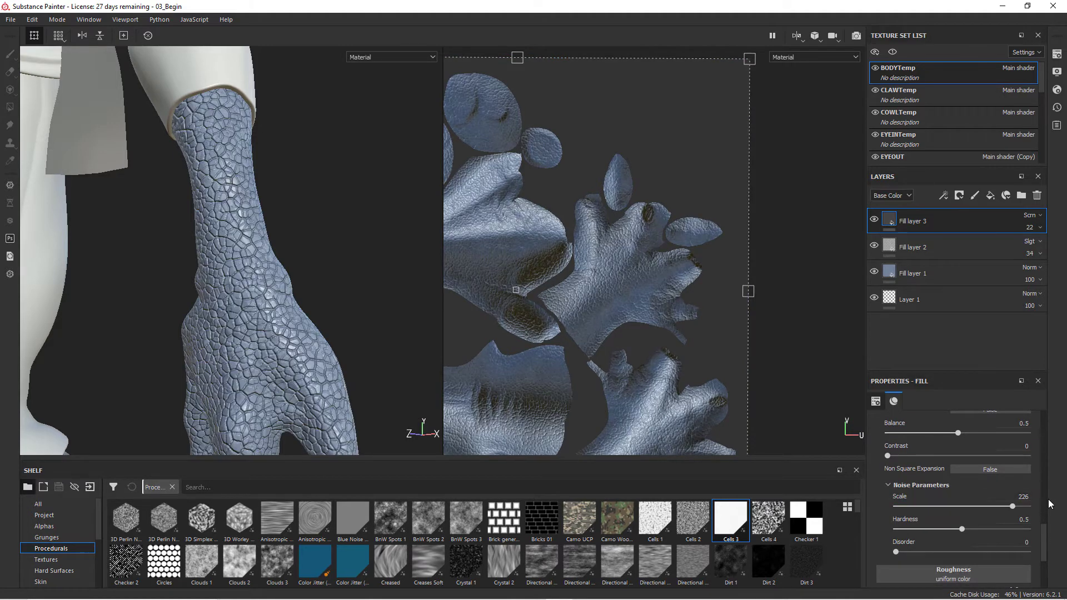
{"action": "type", "text": "0.9"}
{"action": "key", "text": "Return"}
{"action": "scroll", "coordinate": [290, 333], "scroll_direction": "up", "scroll_amount": 3}
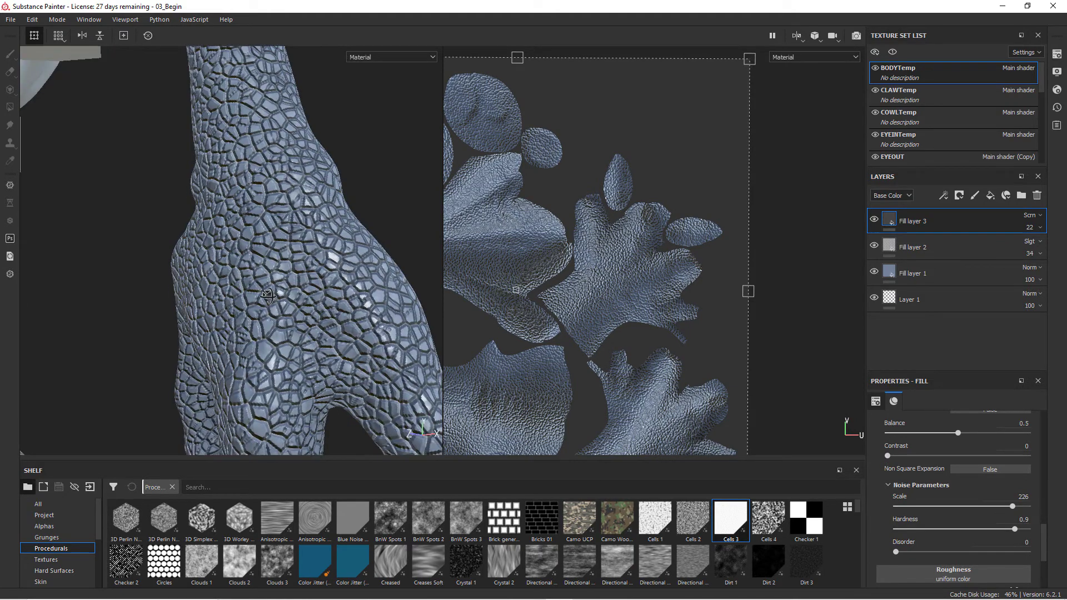
{"action": "left_click_drag", "start_coordinate": [290, 334], "coordinate": [249, 318], "text": "alt"}
{"action": "middle_click_drag", "start_coordinate": [248, 319], "coordinate": [261, 373], "text": "alt"}
{"action": "left_click_drag", "start_coordinate": [260, 374], "coordinate": [303, 360], "text": "alt"}
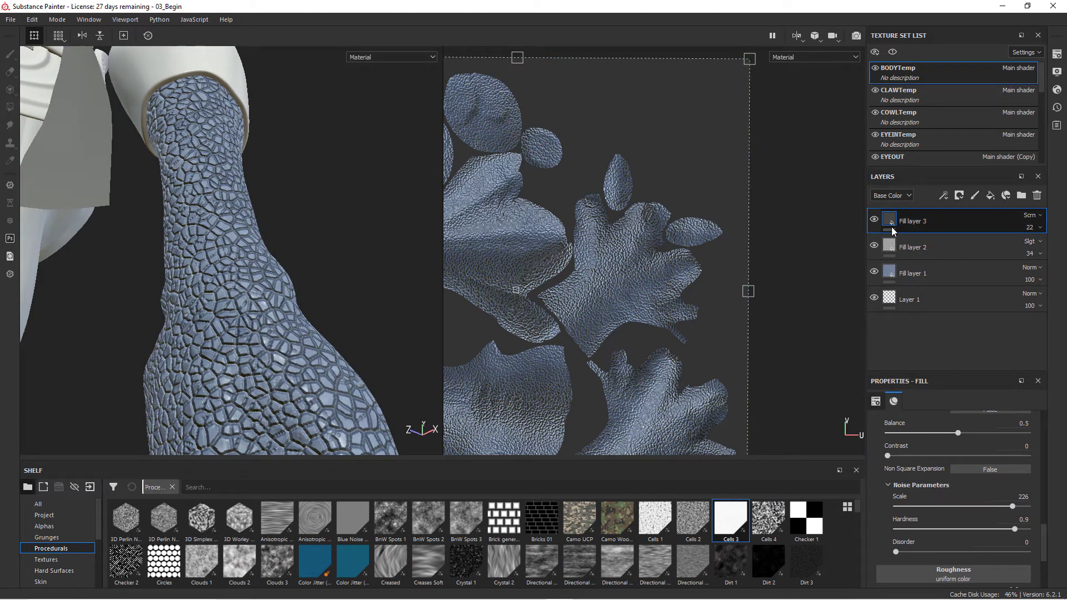
Add a filter to Fill layer 3 and assign Height Adjust to it.
{"action": "left_click", "coordinate": [944, 197]}
{"action": "left_click", "coordinate": [972, 277]}
{"action": "left_click", "coordinate": [953, 430]}
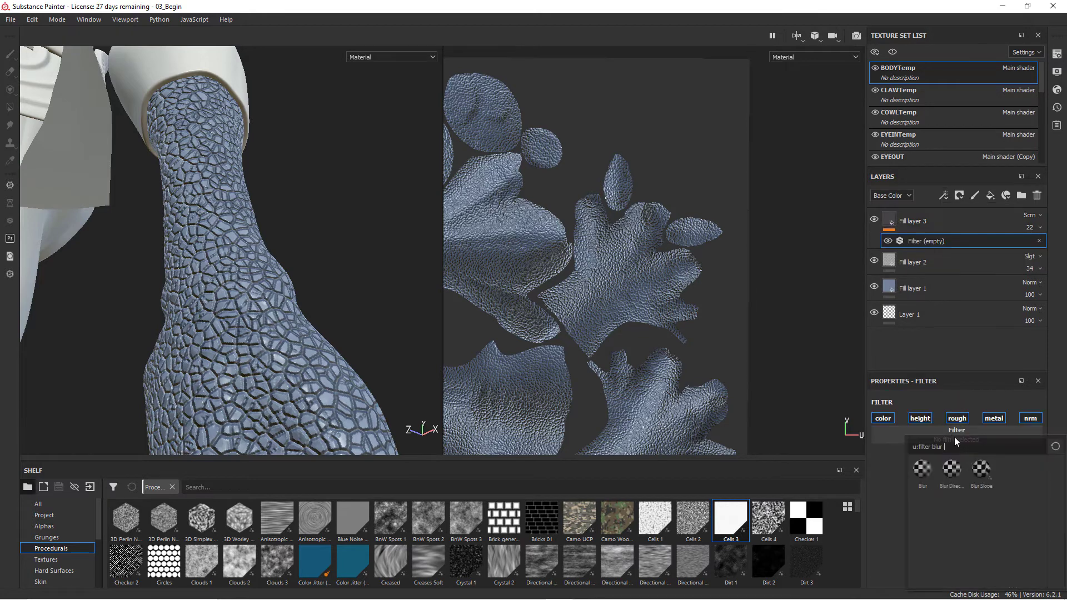
{"action": "key", "text": "BackSpace"}
{"action": "key", "text": "BackSpace"}
{"action": "key", "text": "BackSpace"}
{"action": "key", "text": "BackSpace"}
{"action": "key", "text": "BackSpace"}
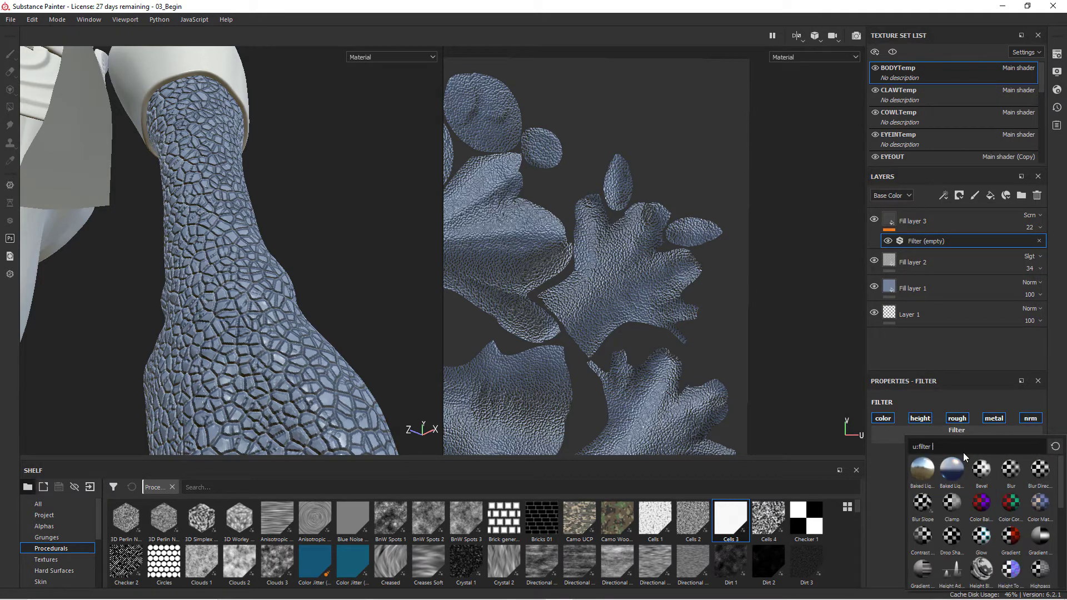
{"action": "type", "text": "heigh"}
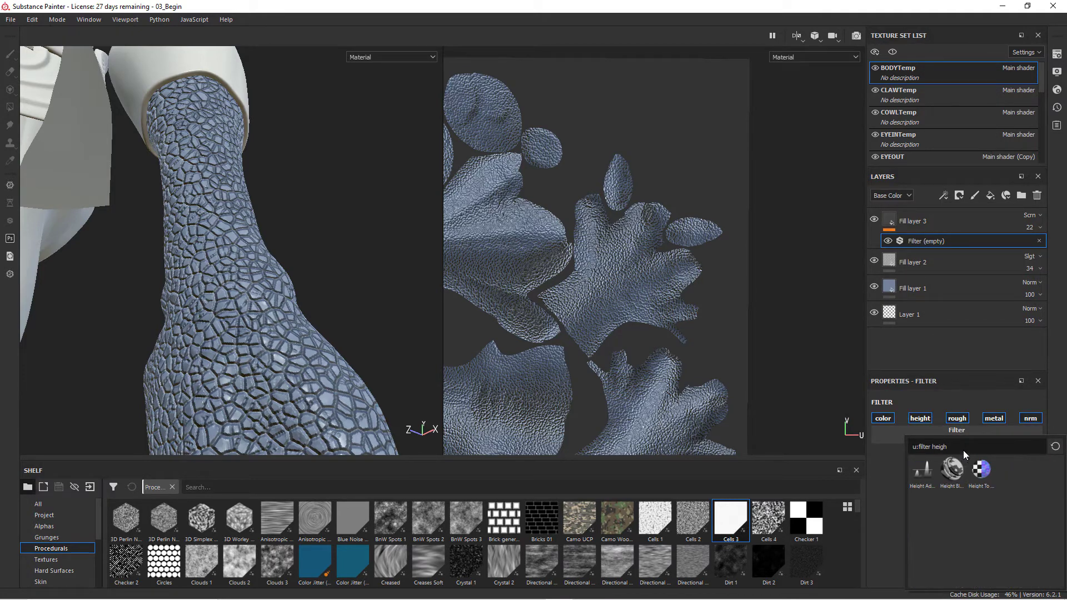
{"action": "left_click", "coordinate": [923, 472]}
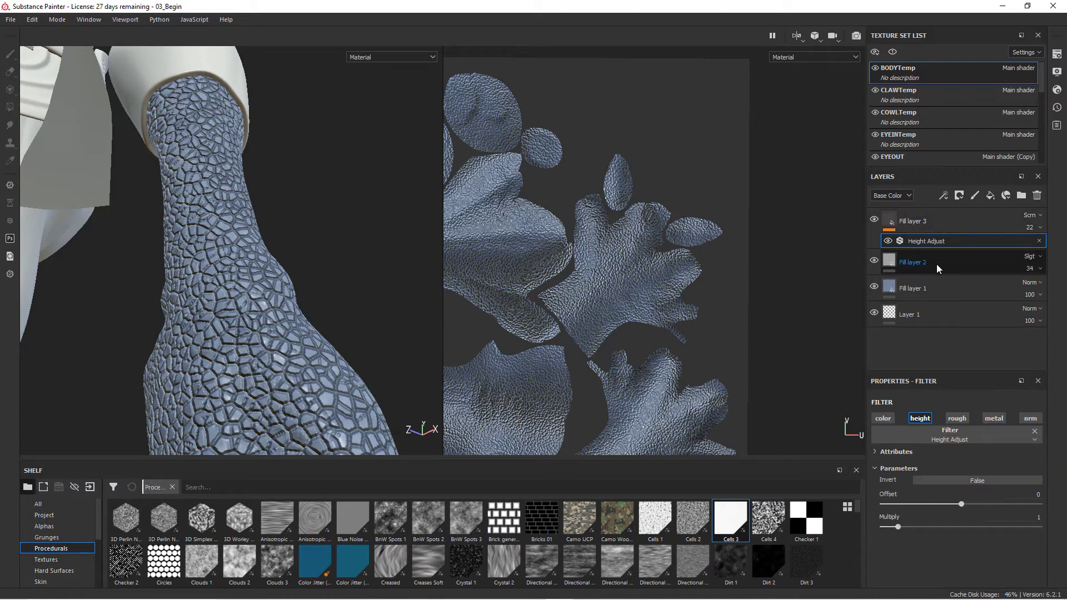
Lower the Height Adjust filter's Multiply value to soften the relief of the scales.
{"action": "left_click_drag", "start_coordinate": [282, 325], "coordinate": [340, 305], "text": "alt"}
{"action": "left_click_drag", "start_coordinate": [318, 361], "coordinate": [423, 379], "text": "alt"}
{"action": "left_click_drag", "start_coordinate": [897, 526], "coordinate": [885, 534]}
{"action": "left_click_drag", "start_coordinate": [341, 341], "coordinate": [729, 274], "text": "alt"}
Add a white mask to Fill layer 3.
{"action": "left_click", "coordinate": [889, 220]}
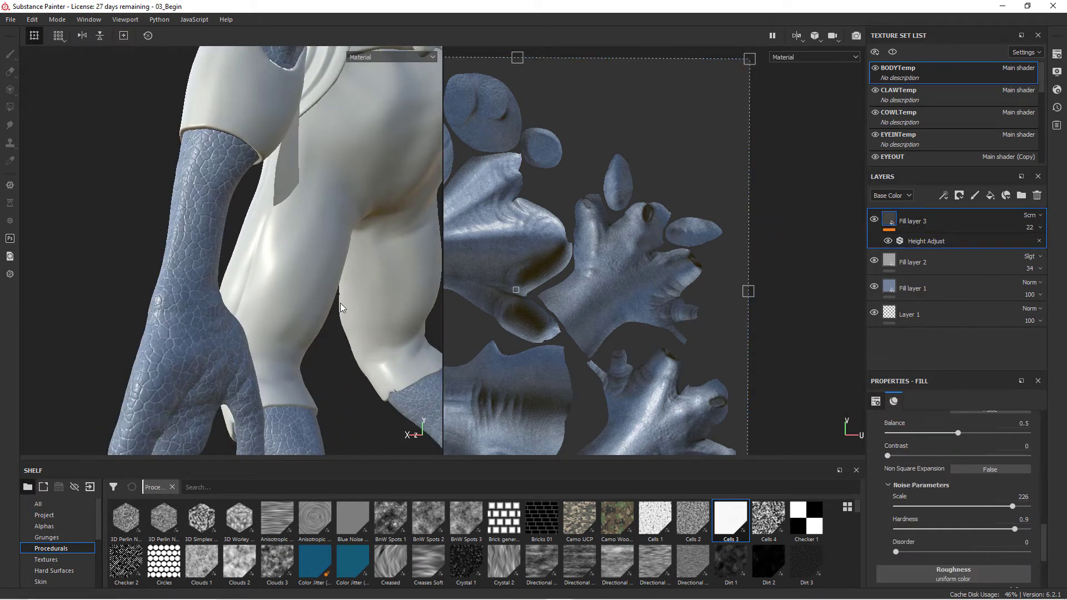
{"action": "left_click_drag", "start_coordinate": [119, 310], "coordinate": [238, 216], "text": "alt"}
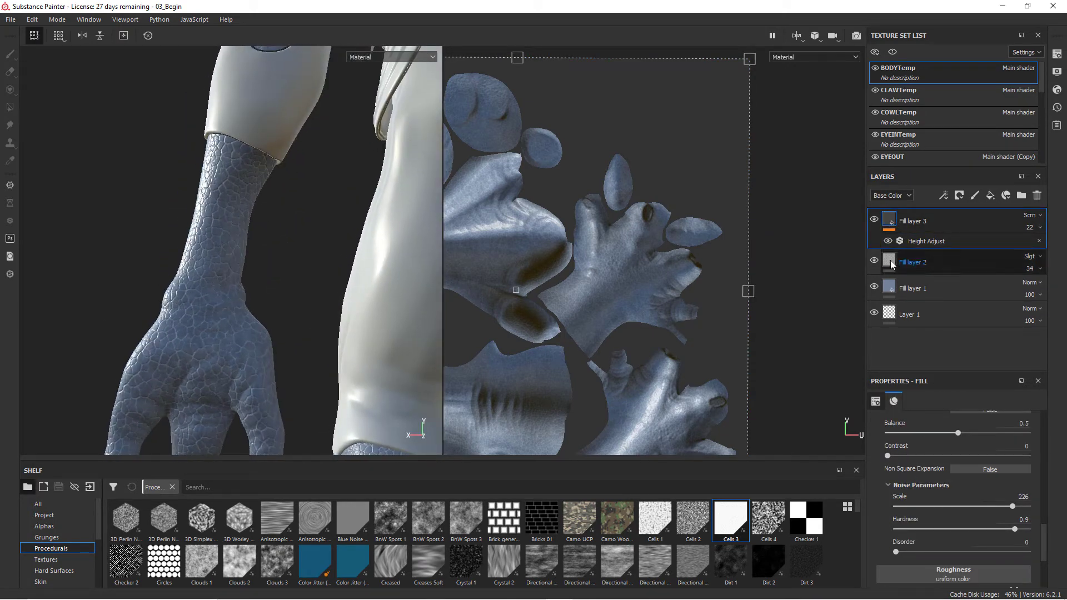
{"action": "left_click", "coordinate": [958, 195]}
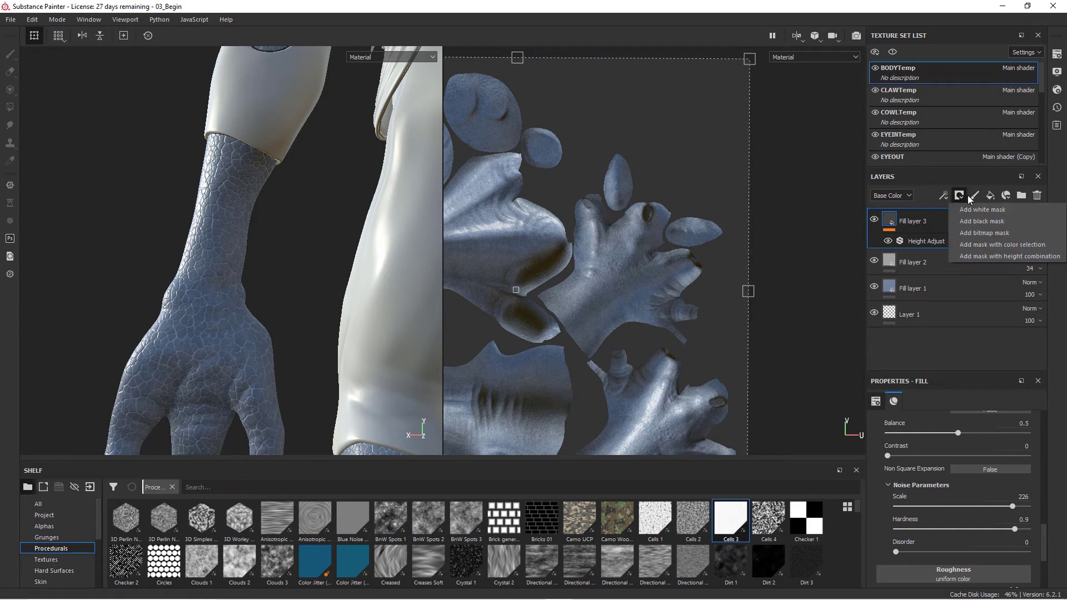
{"action": "left_click", "coordinate": [979, 209]}
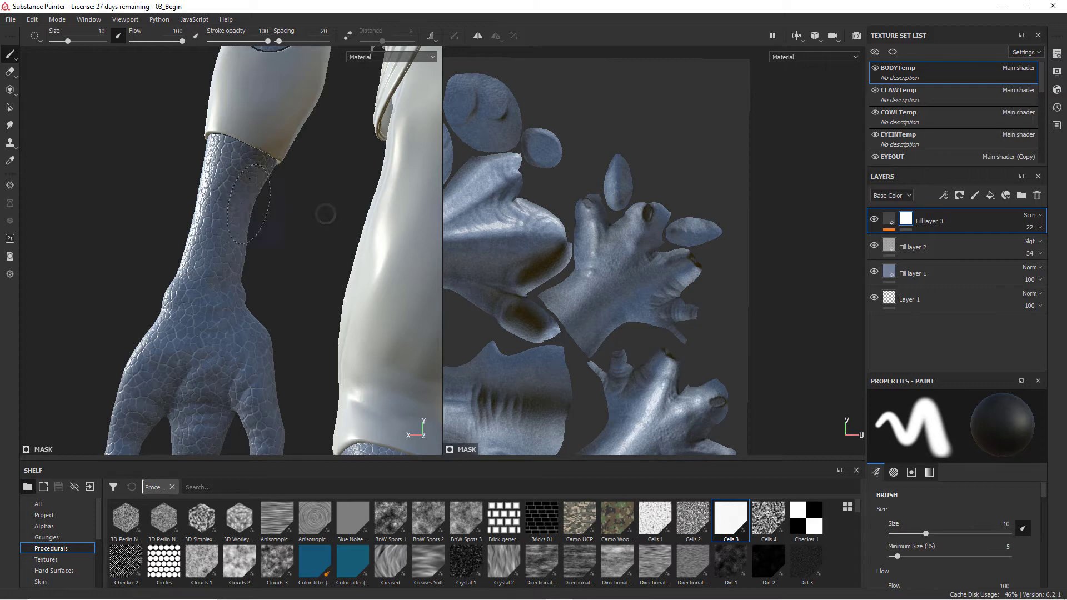
Set the mask brush to black and paint the scales away along the inner forearm.
{"action": "left_click_drag", "start_coordinate": [278, 172], "coordinate": [256, 158], "text": "alt"}
{"action": "left_click_drag", "start_coordinate": [317, 201], "coordinate": [390, 206], "text": "alt"}
{"action": "right_click", "coordinate": [307, 181]}
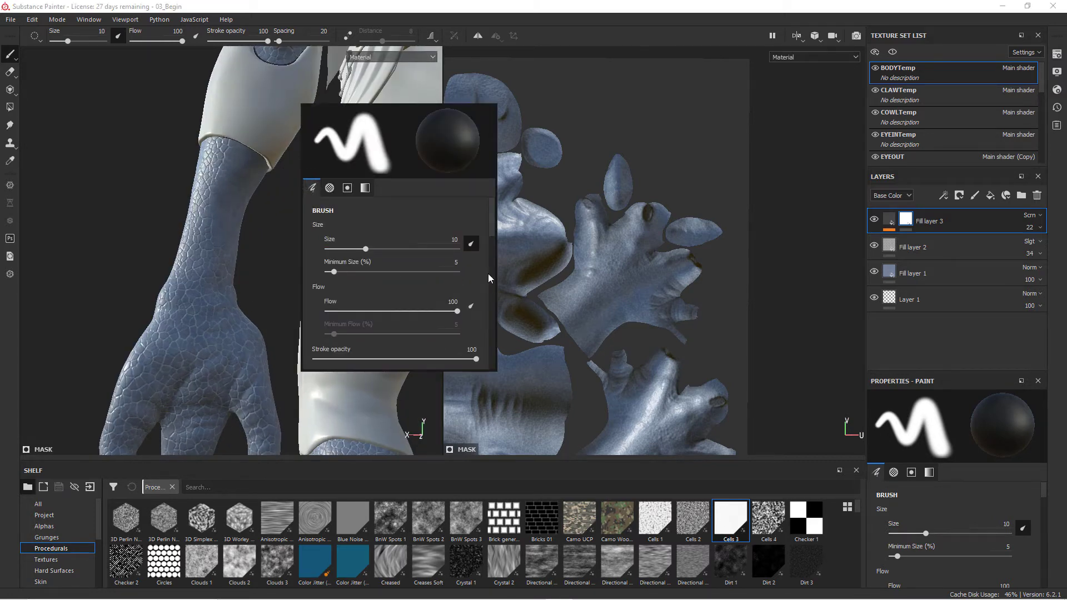
{"action": "left_click_drag", "start_coordinate": [488, 215], "coordinate": [515, 354]}
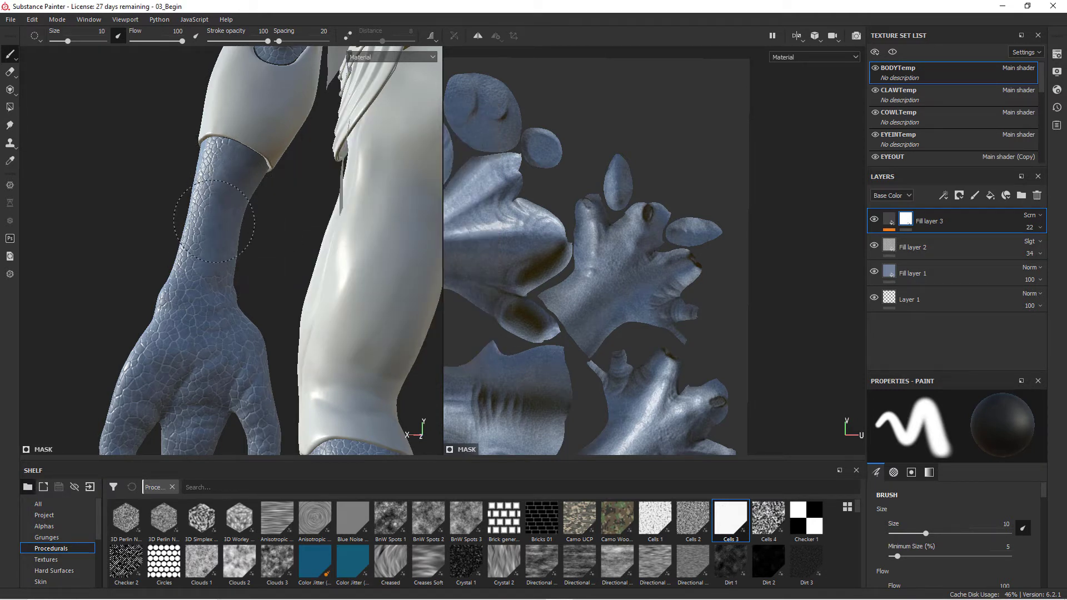
{"action": "mouse_move", "coordinate": [227, 284]}
{"action": "left_mouse_down", "text": "alt"}
{"action": "mouse_move", "coordinate": [238, 295]}
{"action": "mouse_move", "coordinate": [240, 281]}
{"action": "left_mouse_up", "text": "alt"}
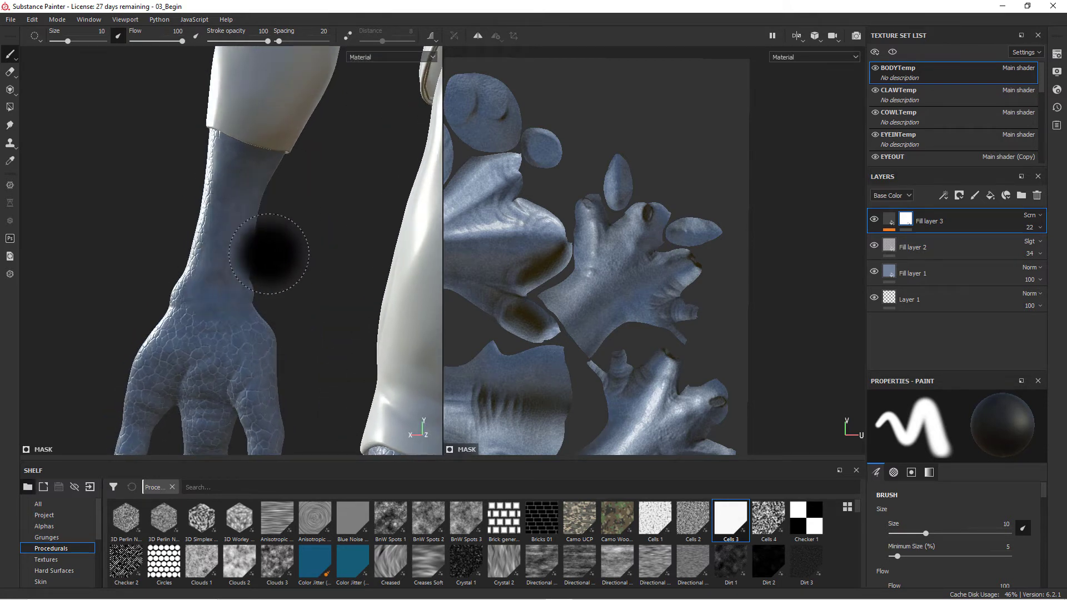
Enable pen pressure for the brush flow and mask the scales off the palm and inner fingers.
{"action": "left_click", "coordinate": [196, 36]}
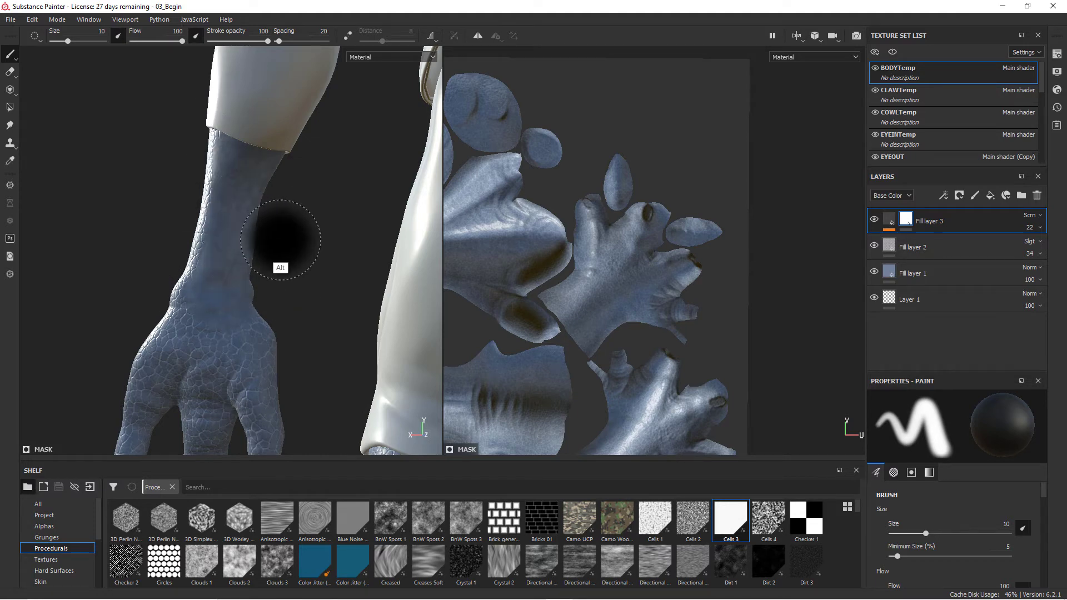
{"action": "left_click_drag", "start_coordinate": [281, 238], "coordinate": [190, 320], "text": "alt"}
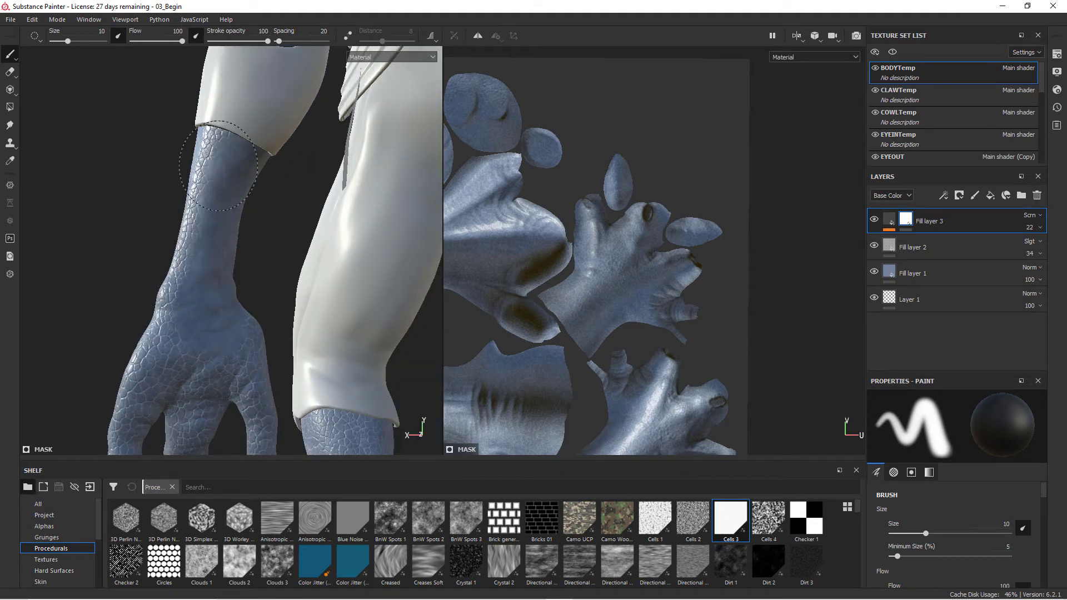
{"action": "left_click_drag", "start_coordinate": [213, 174], "coordinate": [305, 246], "text": "alt"}
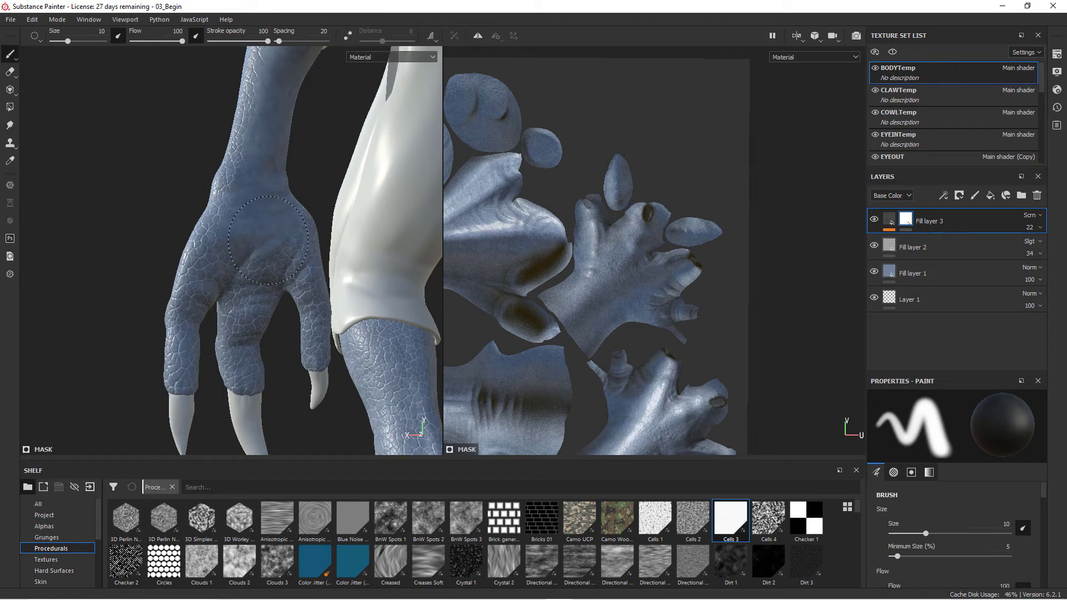
{"action": "left_click_drag", "start_coordinate": [309, 185], "coordinate": [310, 310], "text": "alt"}
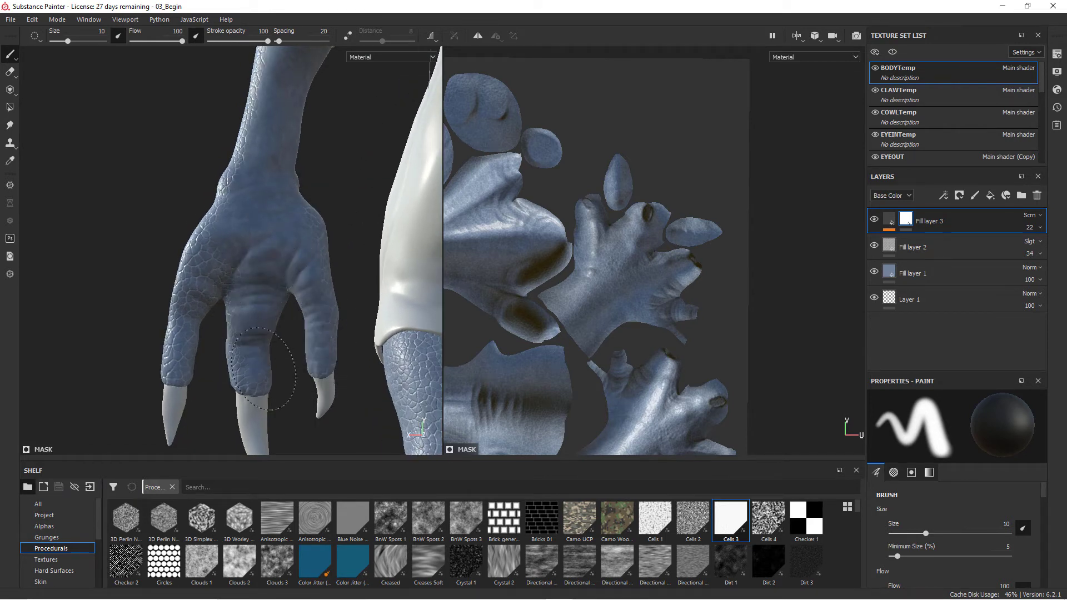
Paint black on the mask over the raised muscles of the exposed shoulder to remove their scales.
{"action": "left_click_drag", "start_coordinate": [215, 266], "coordinate": [419, 302], "text": "alt"}
{"action": "left_click_drag", "start_coordinate": [351, 364], "coordinate": [441, 355], "text": "alt"}
{"action": "middle_click_drag", "start_coordinate": [366, 364], "coordinate": [386, 278], "text": "alt"}
{"action": "right_click_drag", "start_coordinate": [388, 306], "coordinate": [354, 286], "text": "alt"}
{"action": "left_click_drag", "start_coordinate": [353, 286], "coordinate": [382, 326], "text": "alt"}
{"action": "right_click_drag", "start_coordinate": [381, 326], "coordinate": [264, 250], "text": "alt"}
{"action": "middle_click_drag", "start_coordinate": [264, 250], "coordinate": [325, 376], "text": "alt"}
{"action": "left_click_drag", "start_coordinate": [324, 377], "coordinate": [350, 296], "text": "alt"}
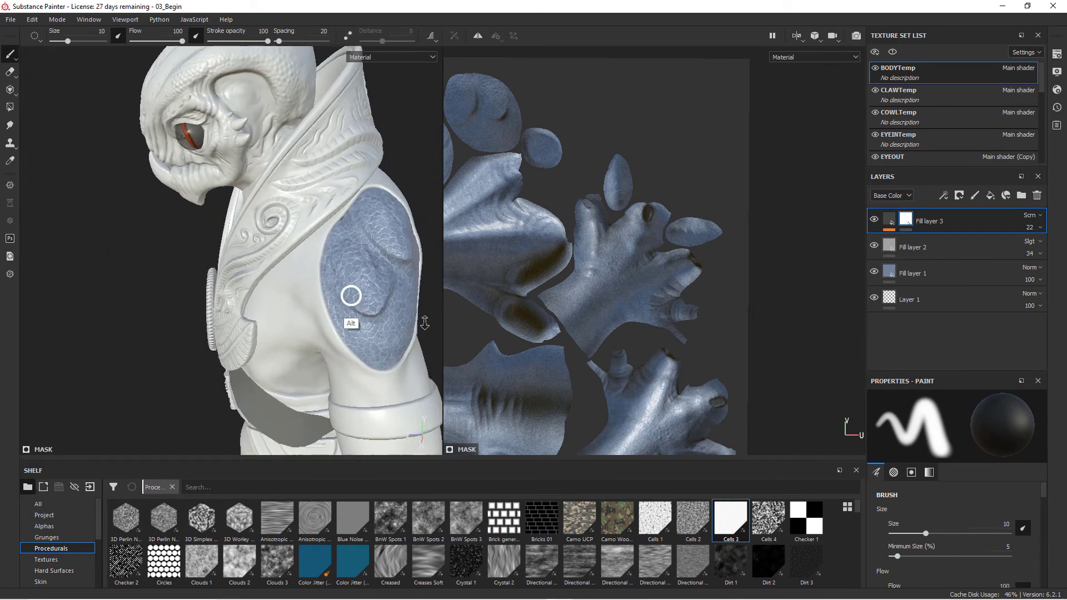
{"action": "right_click_drag", "start_coordinate": [425, 323], "coordinate": [477, 354], "text": "alt"}
{"action": "middle_click_drag", "start_coordinate": [477, 353], "coordinate": [285, 384], "text": "alt"}
{"action": "left_click_drag", "start_coordinate": [285, 384], "coordinate": [378, 362], "text": "alt"}
{"action": "middle_click_drag", "start_coordinate": [379, 361], "coordinate": [348, 350], "text": "alt"}
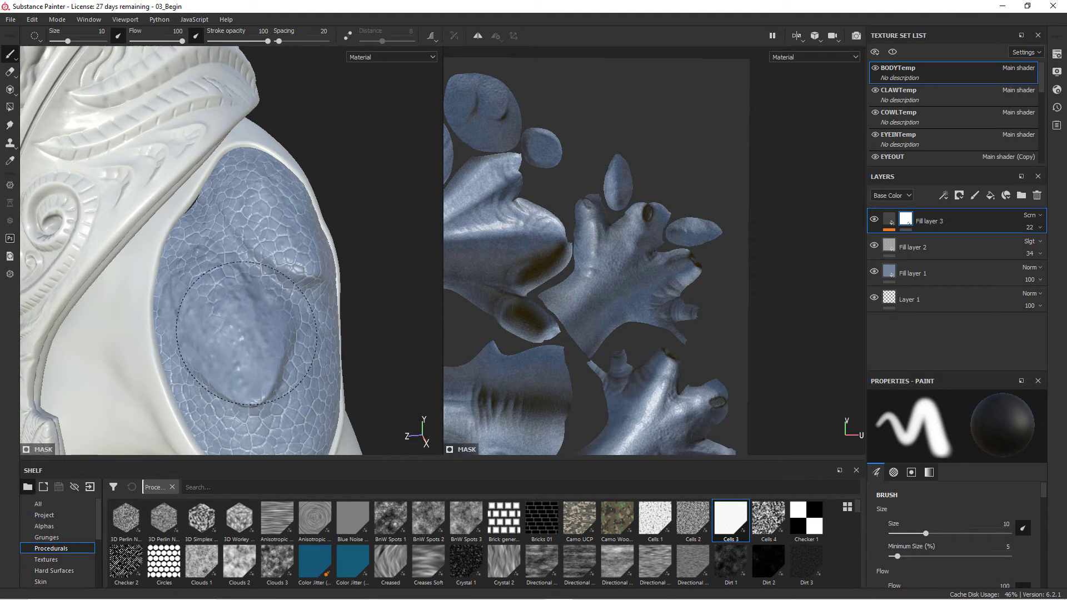
{"action": "left_click", "coordinate": [278, 243]}
{"action": "mouse_move", "coordinate": [300, 234]}
{"action": "left_mouse_down", "text": "alt"}
{"action": "mouse_move", "coordinate": [267, 164]}
{"action": "mouse_move", "coordinate": [218, 195]}
{"action": "left_mouse_up", "text": "alt"}
{"action": "left_click_drag", "start_coordinate": [322, 249], "coordinate": [303, 231]}
Mask out the scales on the raised muscles of the opposite shoulder.
{"action": "right_click_drag", "start_coordinate": [368, 177], "coordinate": [260, 193], "text": "alt"}
{"action": "left_click_drag", "start_coordinate": [259, 193], "coordinate": [314, 307], "text": "alt"}
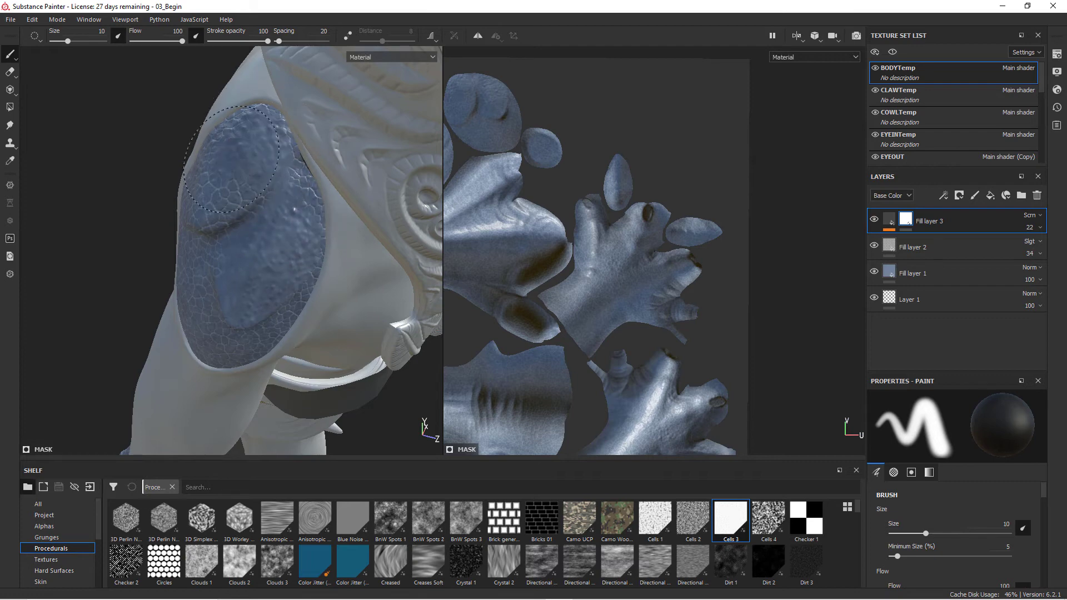
{"action": "left_click_drag", "start_coordinate": [243, 182], "coordinate": [198, 229], "text": "alt"}
{"action": "left_click_drag", "start_coordinate": [161, 180], "coordinate": [254, 170], "text": "alt"}
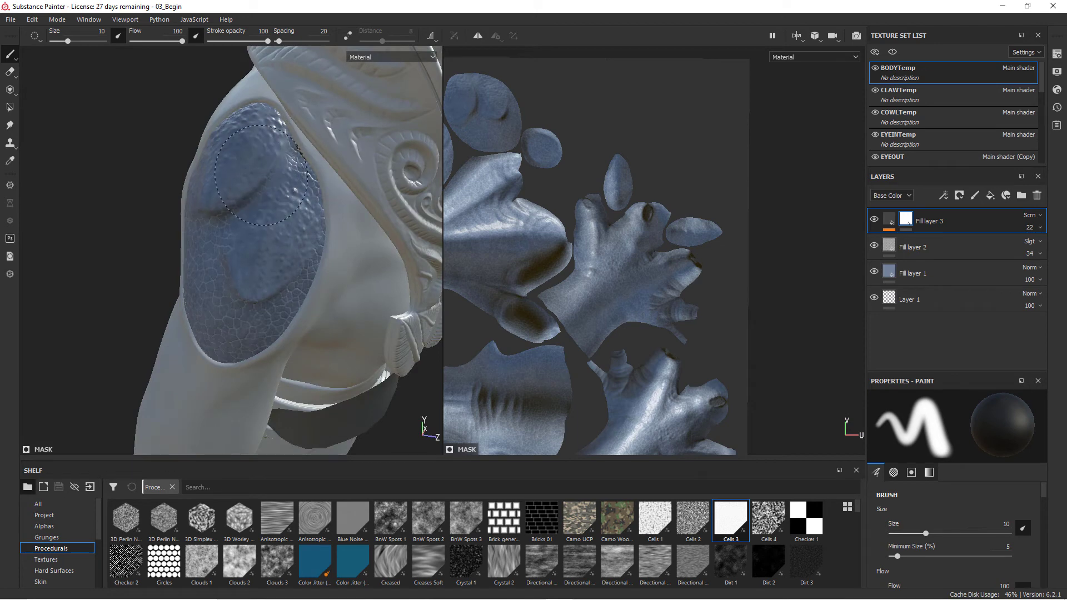
{"action": "middle_click_drag", "start_coordinate": [271, 141], "coordinate": [257, 222], "text": "alt"}
Mask out the scales along the inner forearm and wrist of the other arm.
{"action": "left_click_drag", "start_coordinate": [367, 242], "coordinate": [478, 219], "text": "alt"}
{"action": "middle_click_drag", "start_coordinate": [303, 240], "coordinate": [152, 347], "text": "alt"}
{"action": "left_click_drag", "start_coordinate": [151, 347], "coordinate": [336, 284], "text": "alt"}
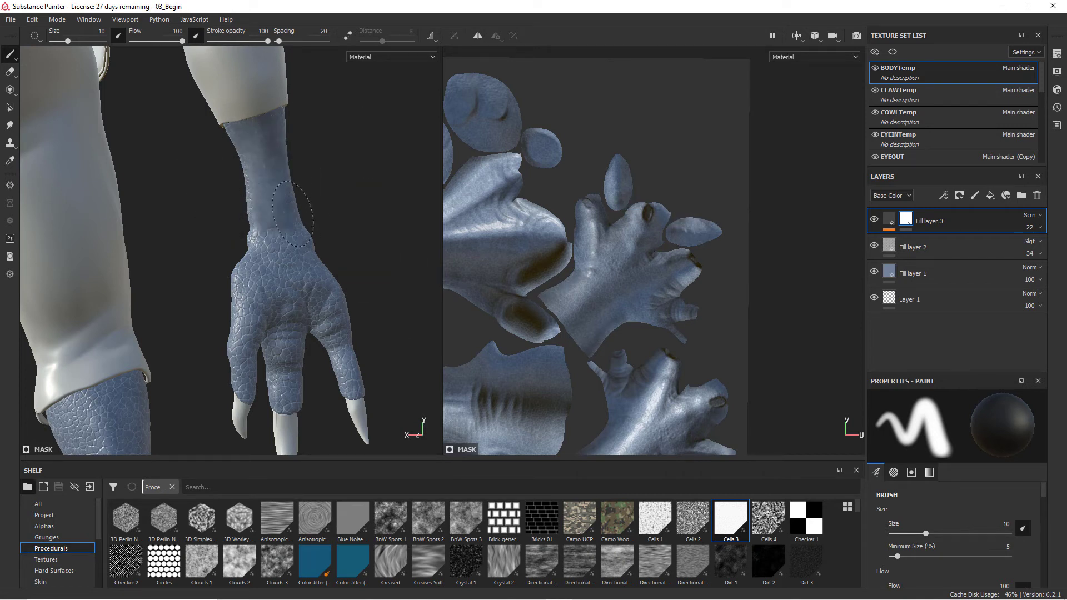
{"action": "mouse_move", "coordinate": [326, 203]}
{"action": "left_mouse_down", "text": "alt"}
{"action": "mouse_move", "coordinate": [369, 201]}
{"action": "mouse_move", "coordinate": [271, 241]}
{"action": "left_mouse_up", "text": "alt"}
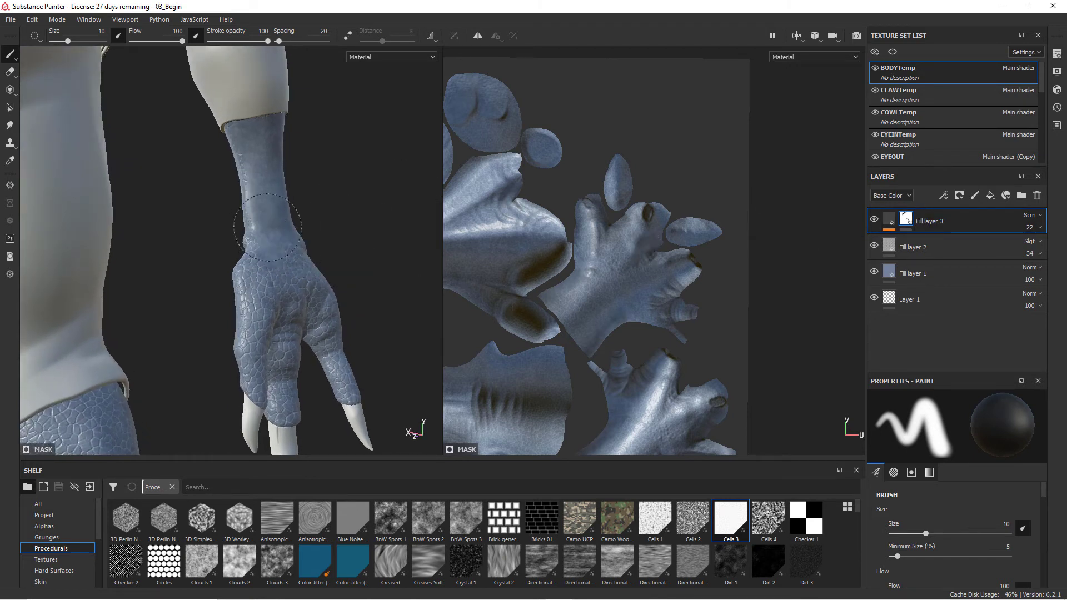
{"action": "left_click_drag", "start_coordinate": [335, 247], "coordinate": [330, 224], "text": "alt"}
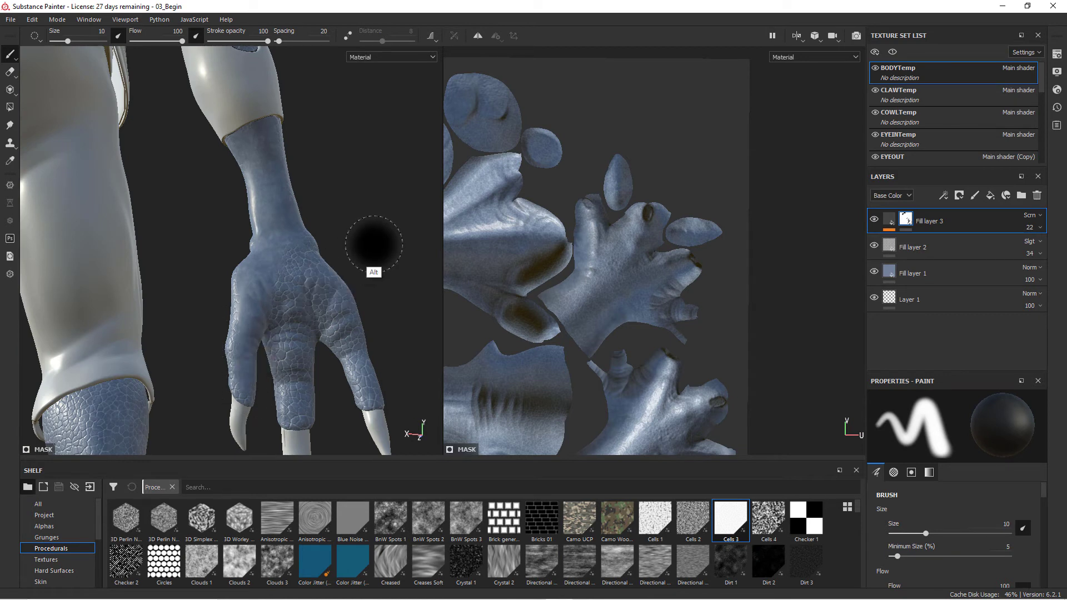
Paint the scales away from the palm and inner fingers of the other hand.
{"action": "left_click_drag", "start_coordinate": [362, 246], "coordinate": [281, 316], "text": "alt"}
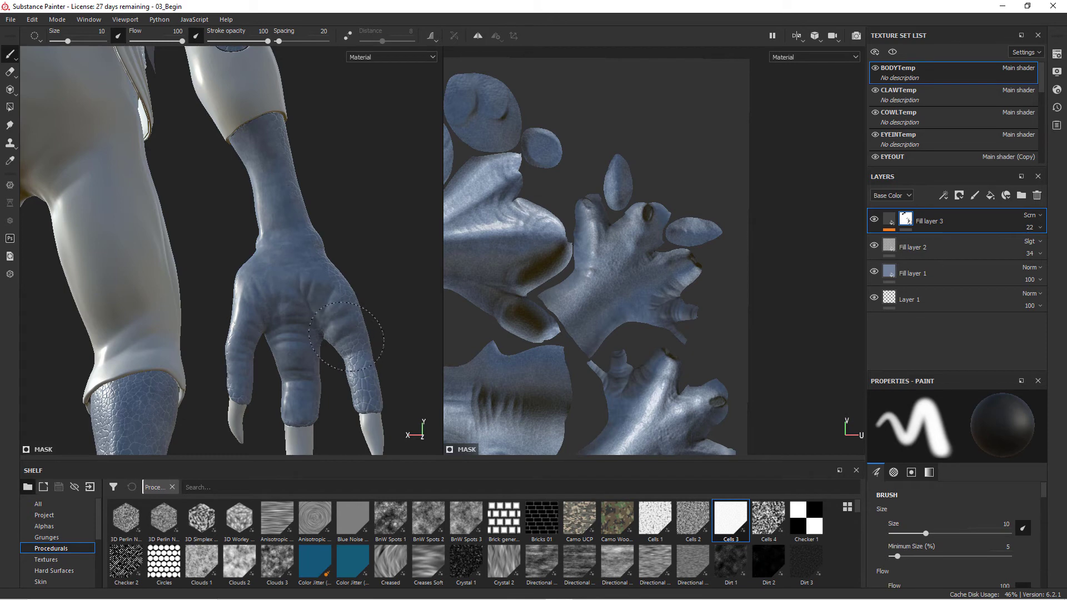
{"action": "left_click_drag", "start_coordinate": [381, 298], "coordinate": [458, 349], "text": "alt"}
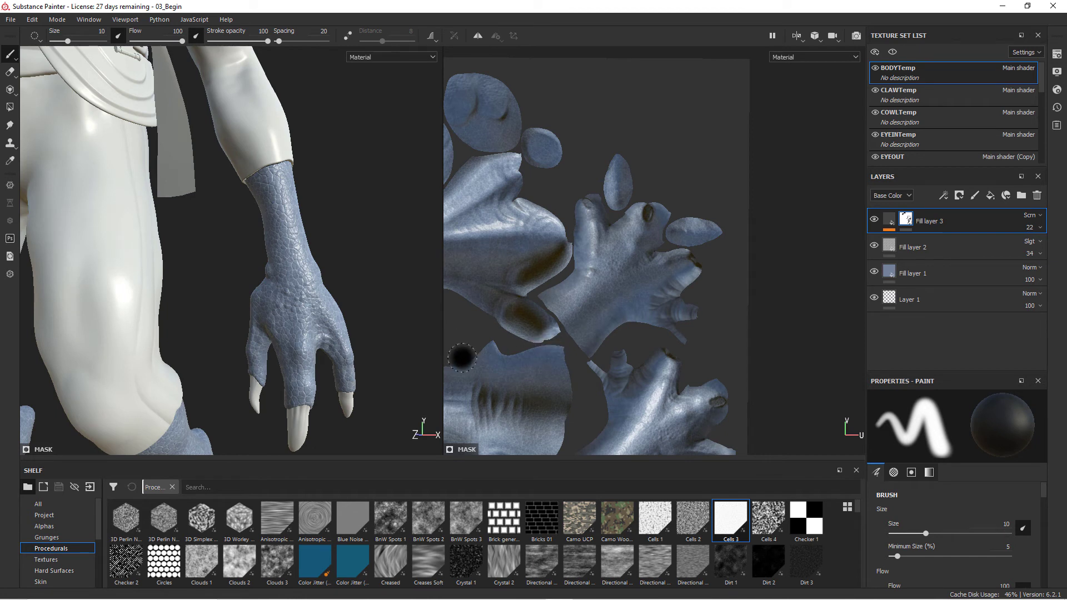
{"action": "right_click_drag", "start_coordinate": [280, 278], "coordinate": [484, 341], "text": "alt"}
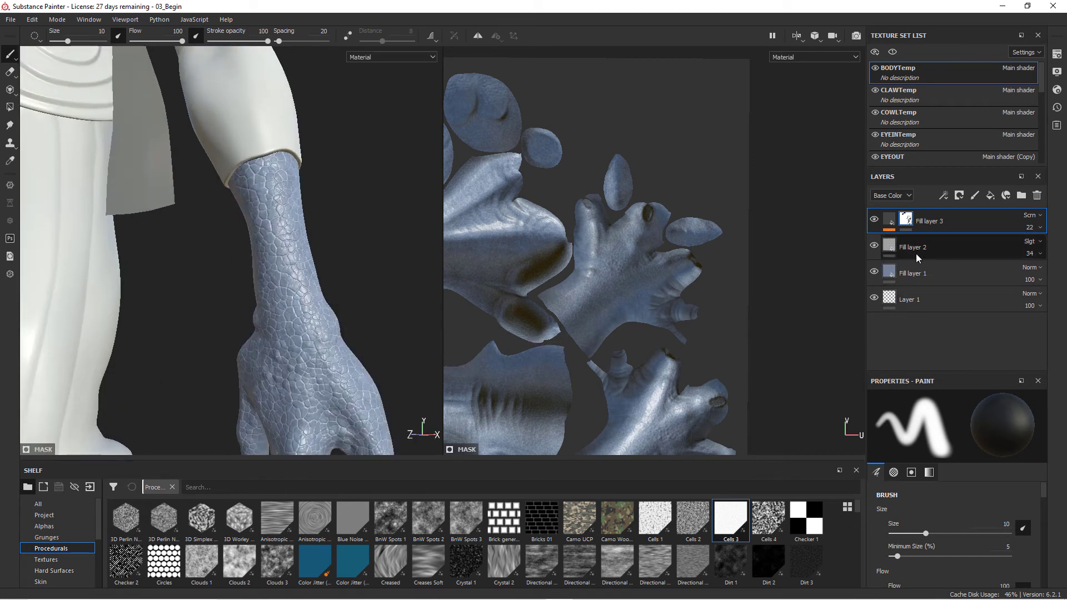
Compare the forearm and hand with the cloud and scale layers hidden and shown, and examine the scales up close.
{"action": "left_click", "coordinate": [874, 219]}
{"action": "left_click", "coordinate": [875, 245]}
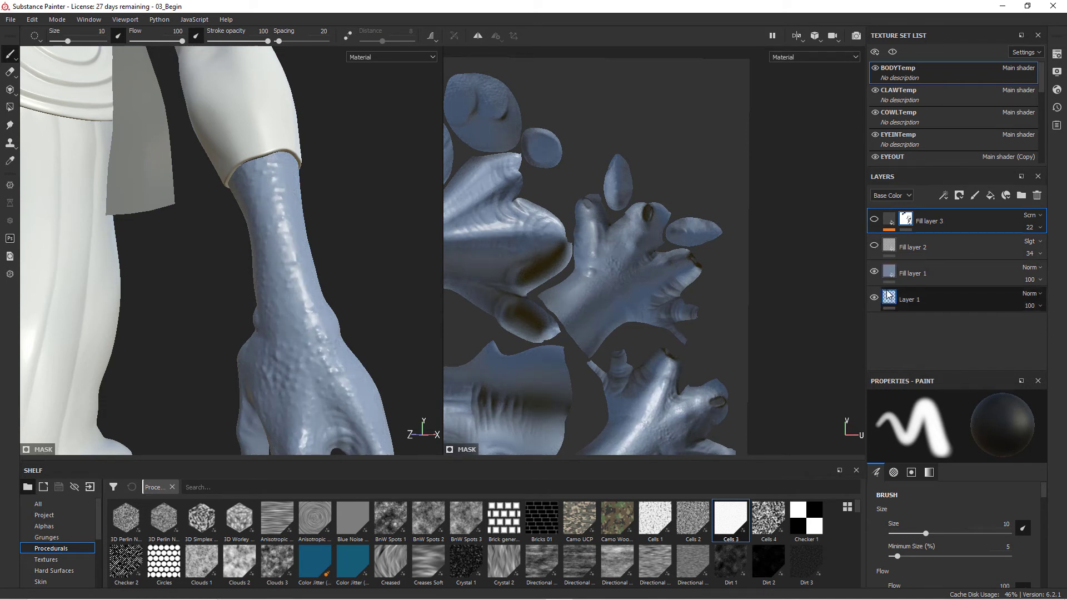
{"action": "left_click", "coordinate": [874, 246]}
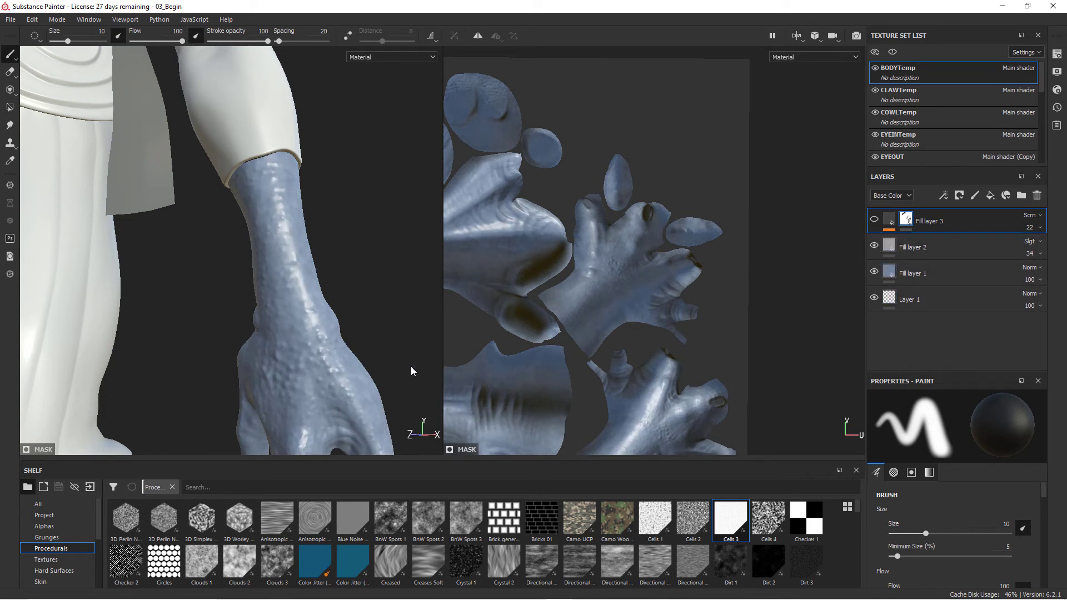
{"action": "left_click", "coordinate": [875, 220]}
{"action": "left_click_drag", "start_coordinate": [326, 278], "coordinate": [371, 307], "text": "alt"}
{"action": "right_click_drag", "start_coordinate": [334, 345], "coordinate": [389, 345], "text": "alt"}
{"action": "middle_click_drag", "start_coordinate": [326, 315], "coordinate": [329, 300], "text": "alt"}
{"action": "right_click_drag", "start_coordinate": [330, 311], "coordinate": [389, 315], "text": "alt"}
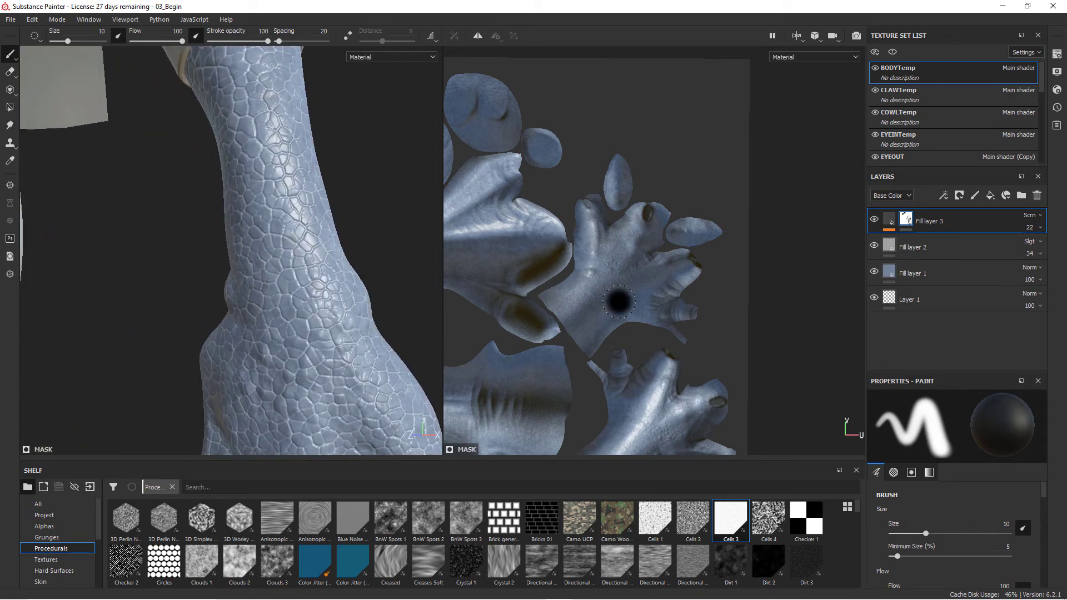
{"action": "right_click_drag", "start_coordinate": [380, 381], "coordinate": [316, 368], "text": "alt"}
{"action": "middle_click_drag", "start_coordinate": [315, 367], "coordinate": [299, 287], "text": "alt"}
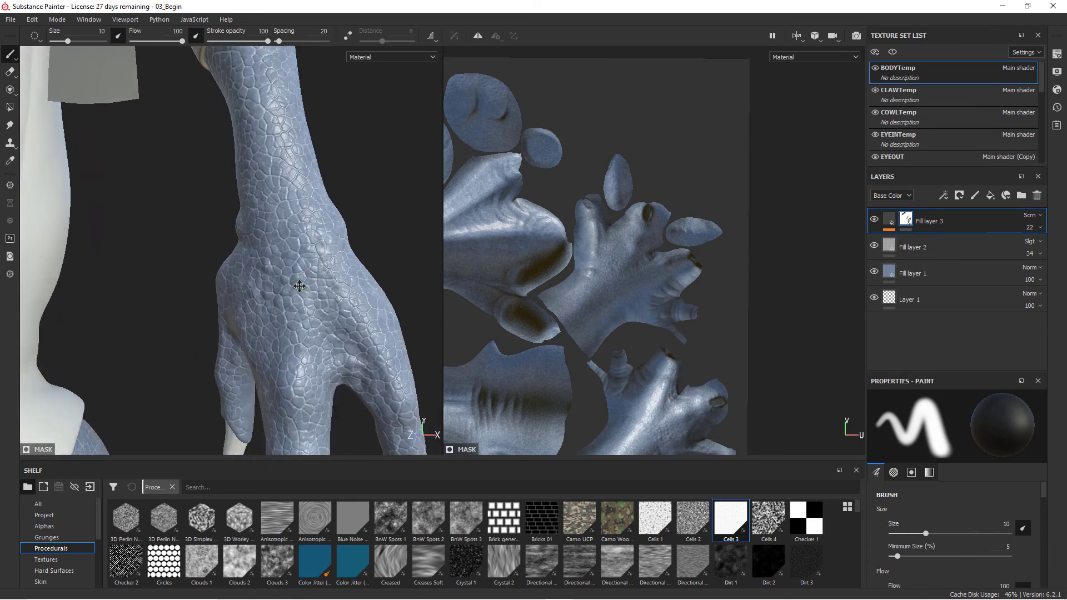
Check the scale layer's cell settings, add a fill layer above it and use Cells 3 as its base color.
{"action": "left_click", "coordinate": [888, 223]}
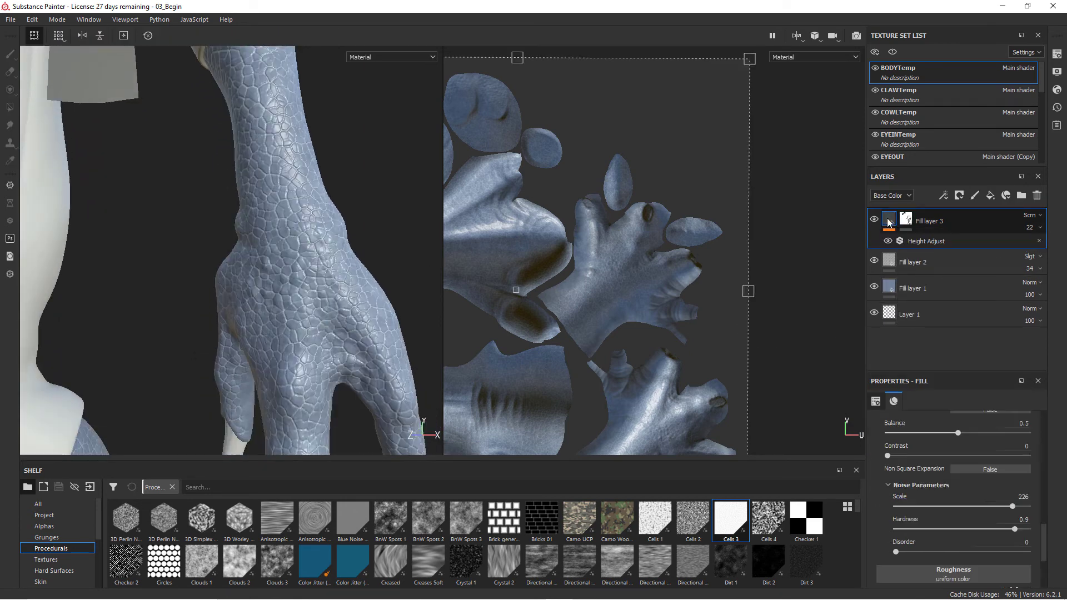
{"action": "scroll", "coordinate": [954, 443], "scroll_direction": "up", "scroll_amount": 5}
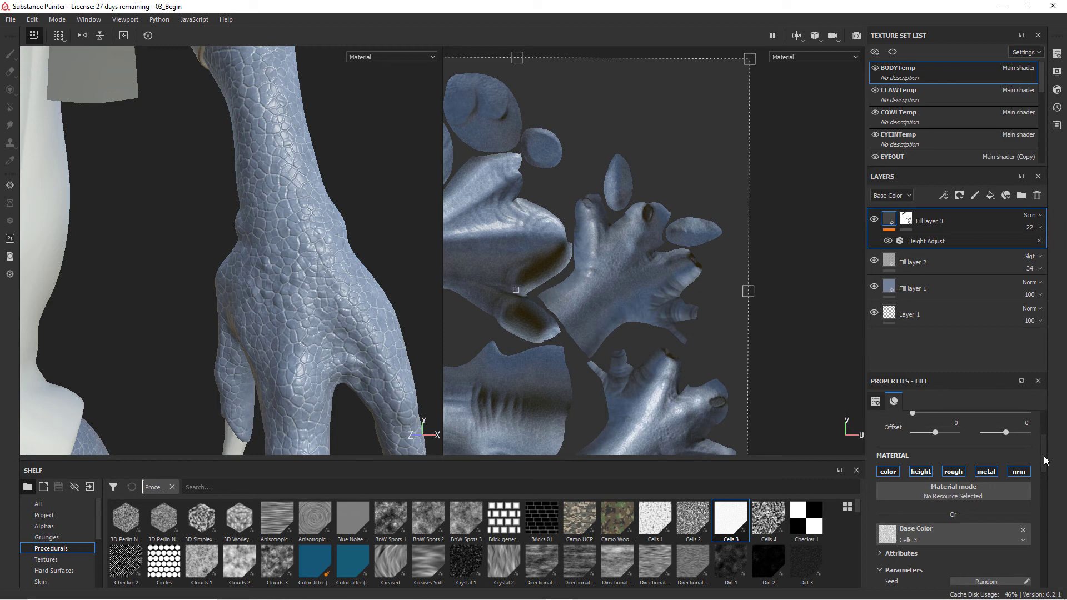
{"action": "scroll", "coordinate": [1045, 461], "scroll_direction": "up", "scroll_amount": 3}
{"action": "left_click", "coordinate": [990, 196]}
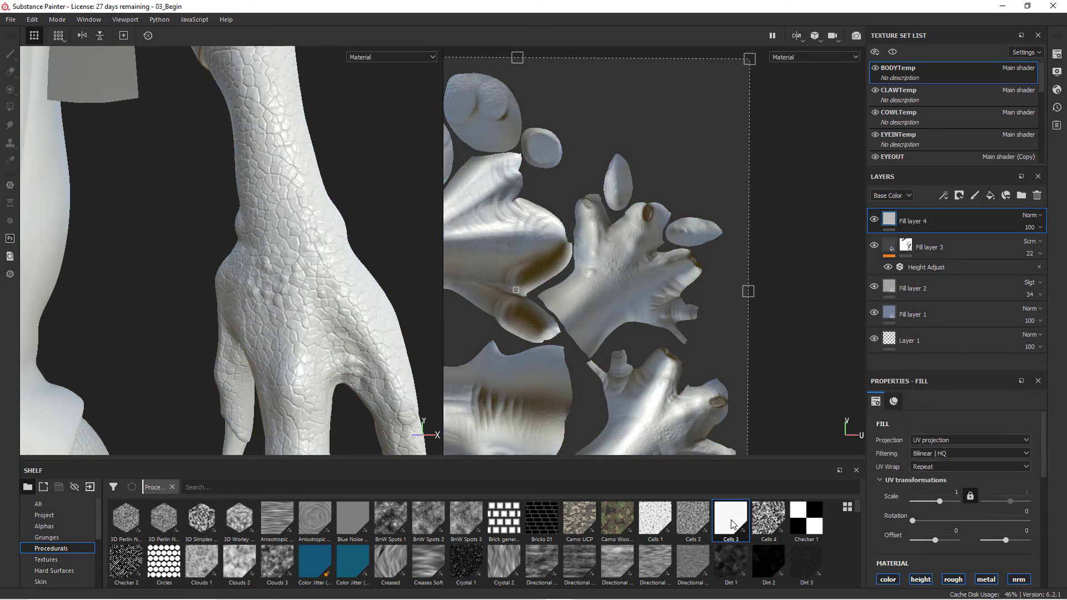
{"action": "left_click_drag", "start_coordinate": [1045, 445], "coordinate": [1046, 479]}
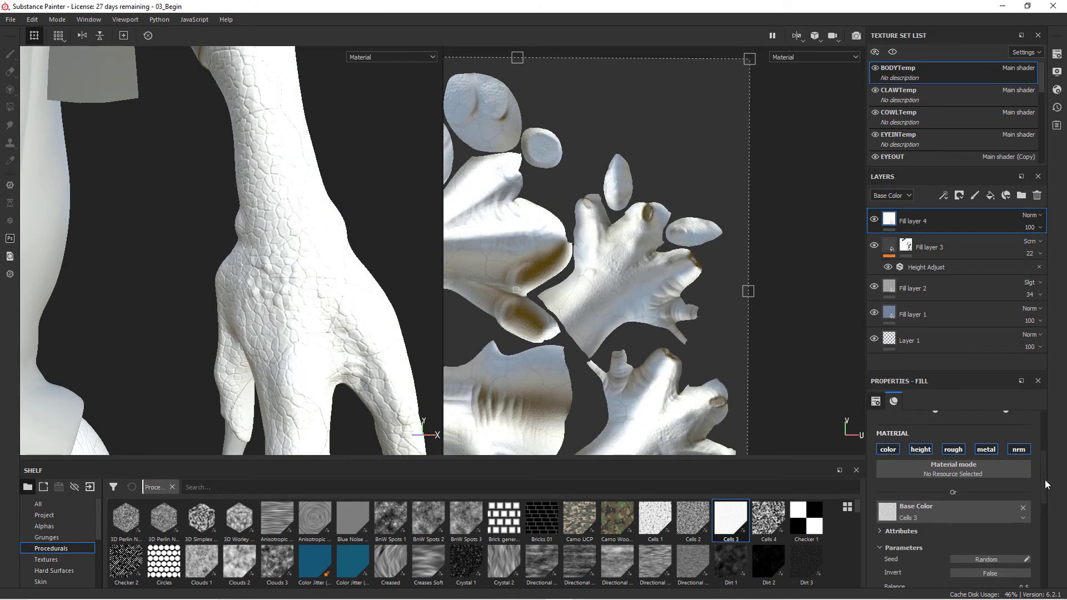
{"action": "left_click_drag", "start_coordinate": [1045, 479], "coordinate": [1042, 535]}
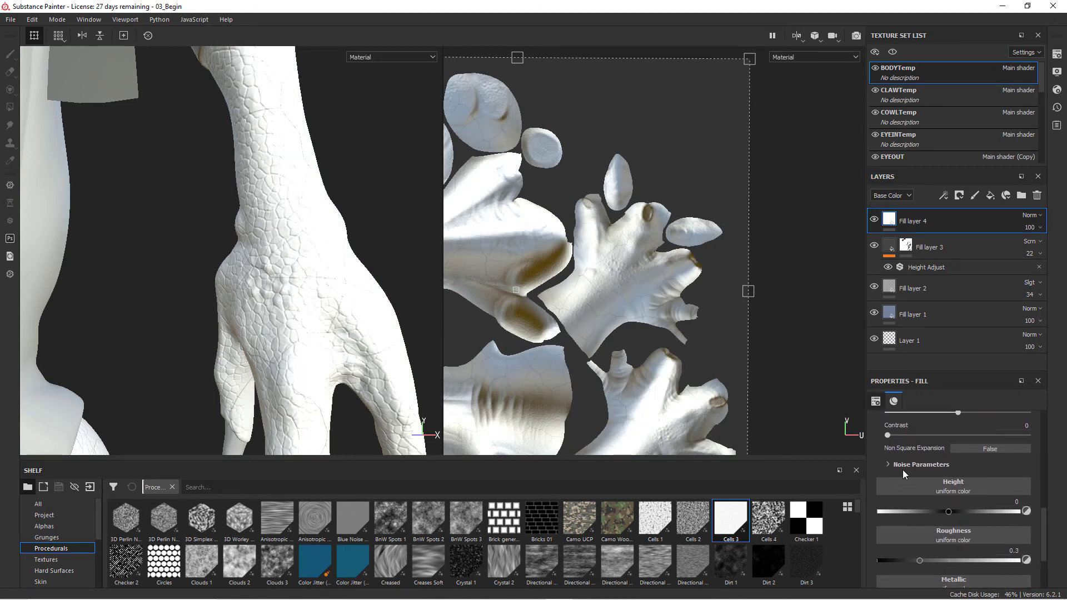
Set the new cell pattern's noise scale to 226 and invert the pattern.
{"action": "left_click", "coordinate": [920, 465]}
{"action": "left_click", "coordinate": [1014, 486]}
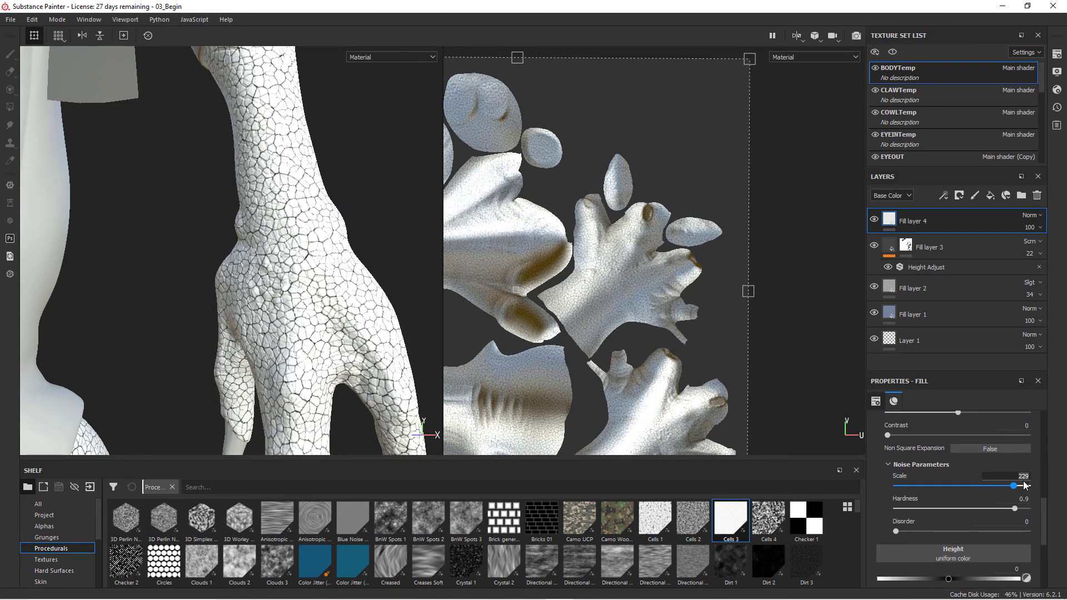
{"action": "type", "text": "6"}
{"action": "key", "text": "Return"}
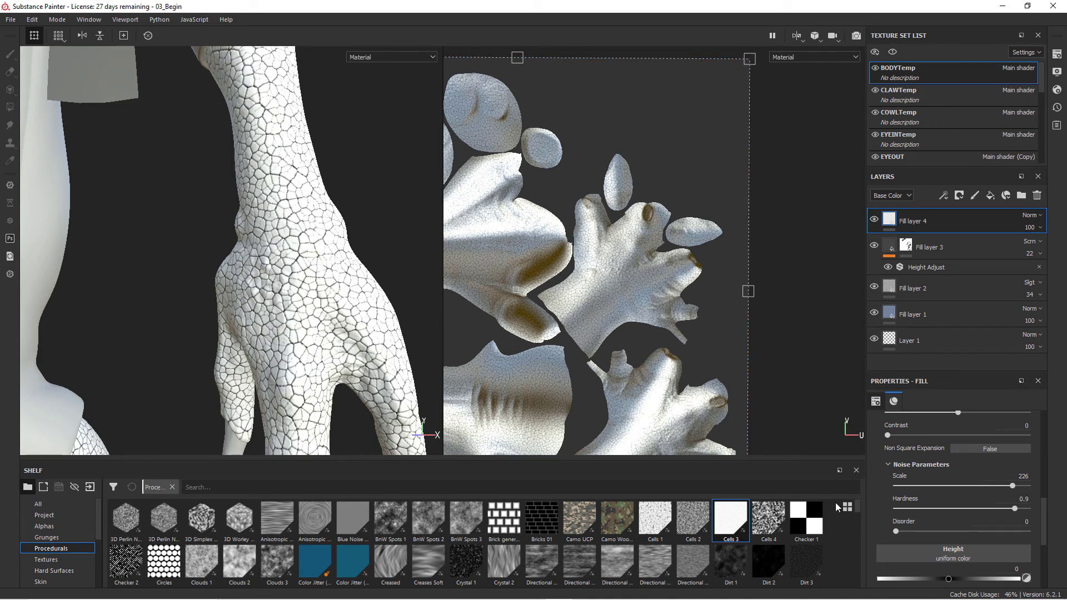
{"action": "scroll", "coordinate": [1012, 535], "scroll_direction": "up", "scroll_amount": 3}
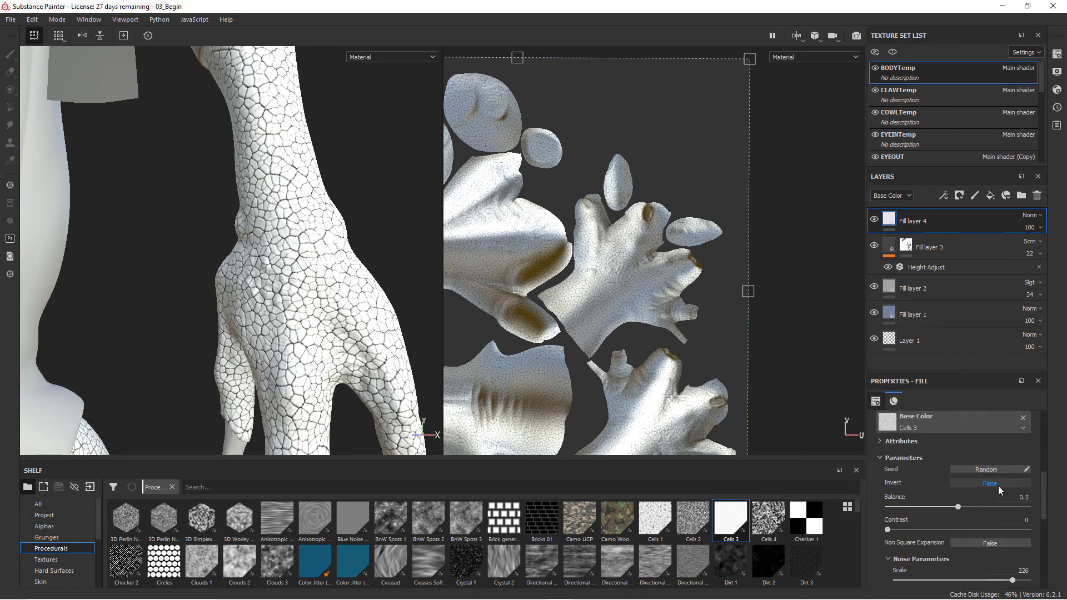
{"action": "left_click", "coordinate": [998, 486]}
Blend the inverted cell layer over the skin with Multiply at 41 opacity.
{"action": "left_click", "coordinate": [1032, 215]}
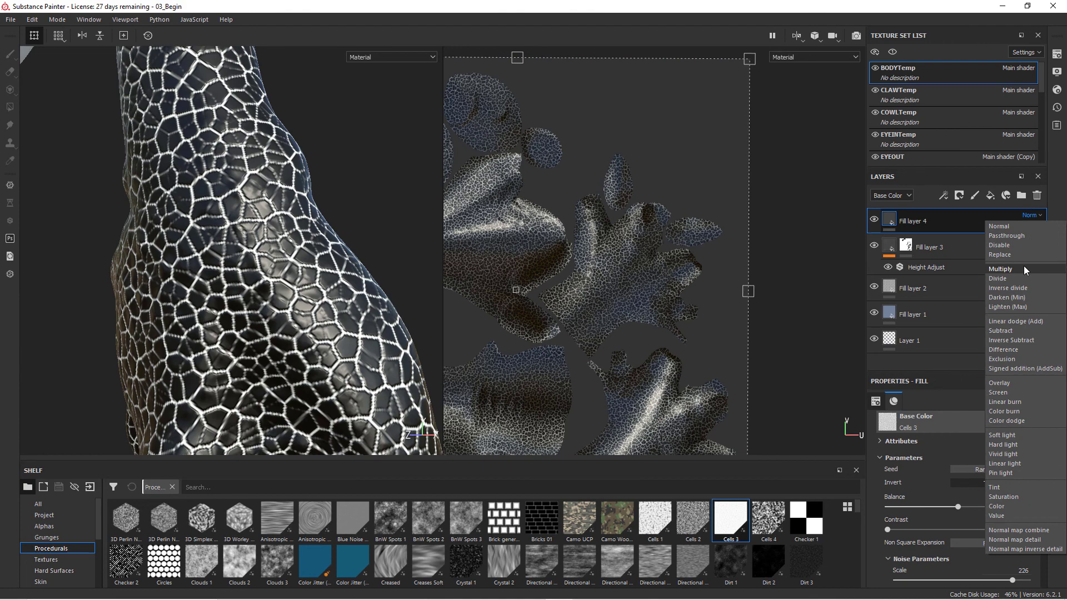
{"action": "left_click", "coordinate": [1024, 269]}
{"action": "left_click_drag", "start_coordinate": [266, 351], "coordinate": [225, 340], "text": "alt"}
{"action": "left_click_drag", "start_coordinate": [269, 279], "coordinate": [361, 284], "text": "alt"}
{"action": "right_click_drag", "start_coordinate": [361, 283], "coordinate": [393, 307], "text": "alt"}
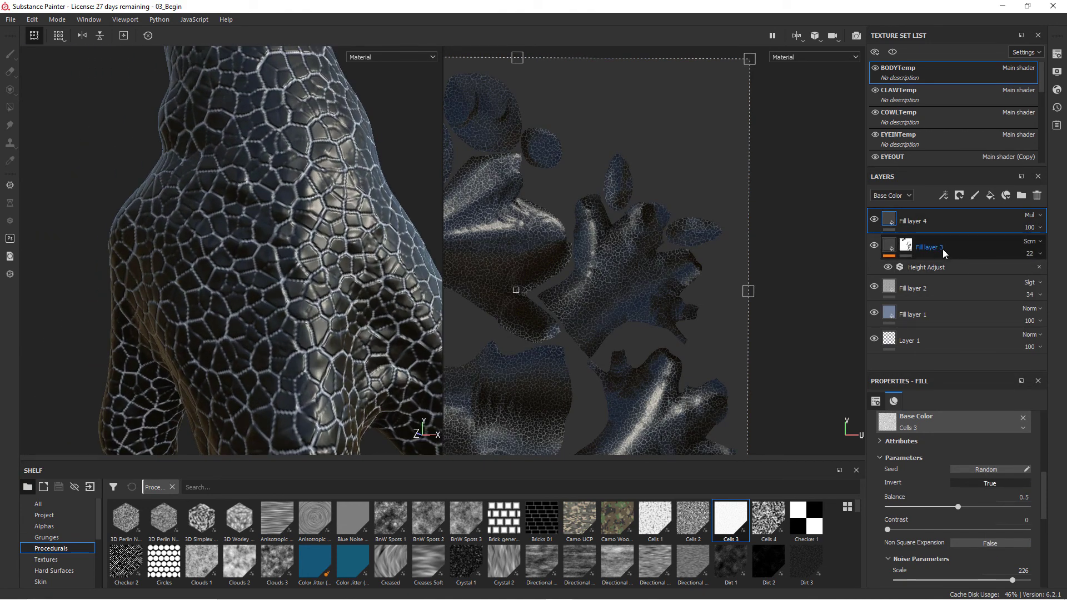
{"action": "left_click", "coordinate": [1037, 228]}
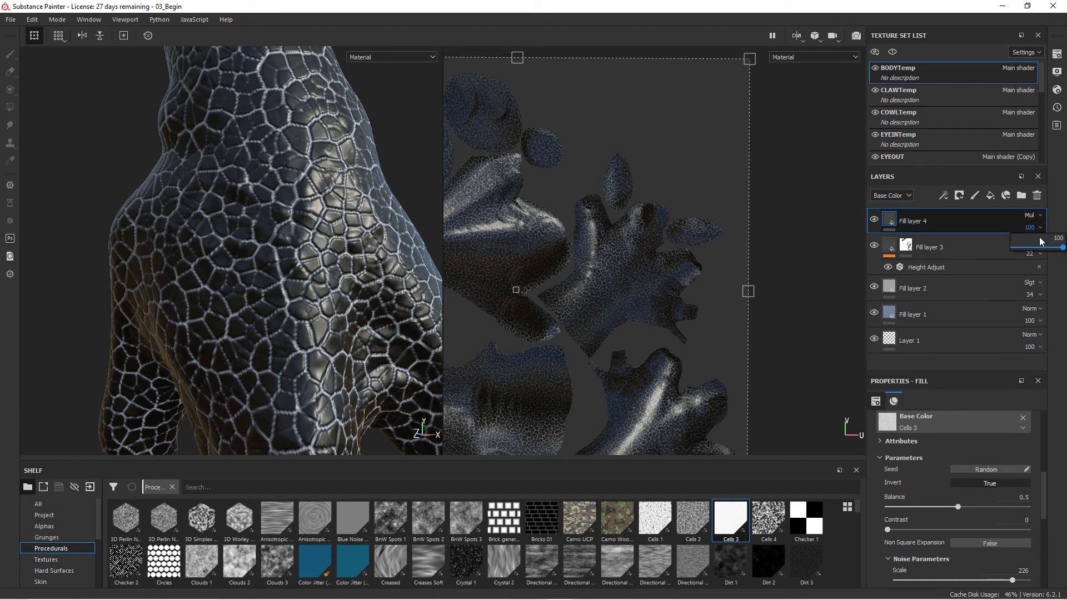
{"action": "left_click_drag", "start_coordinate": [1063, 248], "coordinate": [1034, 253]}
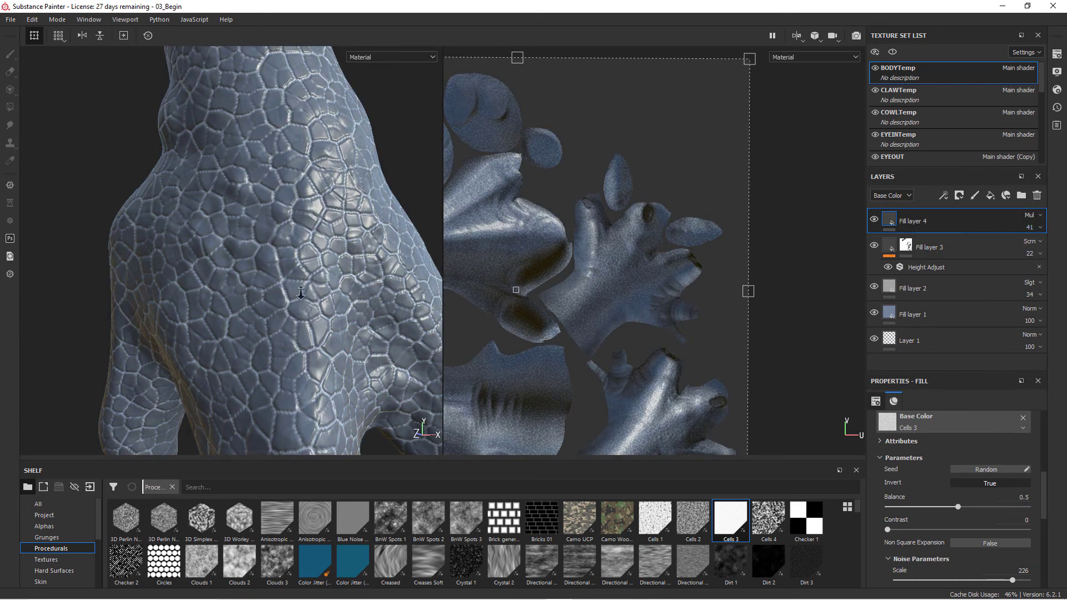
{"action": "right_click_drag", "start_coordinate": [315, 303], "coordinate": [118, 238], "text": "alt"}
{"action": "left_click_drag", "start_coordinate": [209, 276], "coordinate": [258, 286], "text": "alt"}
{"action": "middle_click_drag", "start_coordinate": [258, 287], "coordinate": [251, 261], "text": "alt"}
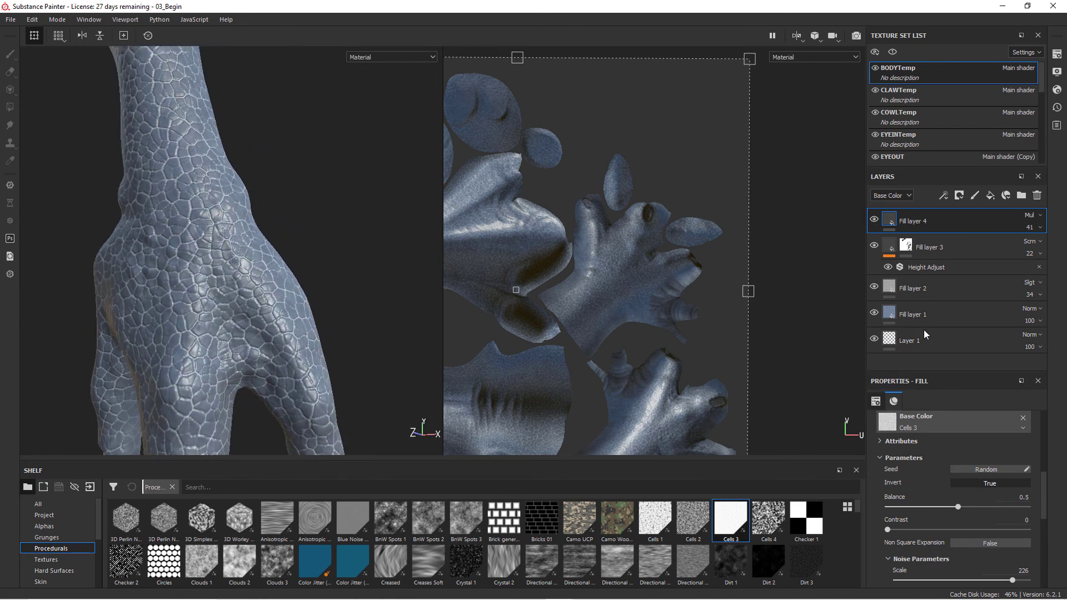
Add a black mask to Fill layer 4 and drive it with a Dirt generator.
{"action": "left_click", "coordinate": [958, 196]}
{"action": "left_click", "coordinate": [971, 221]}
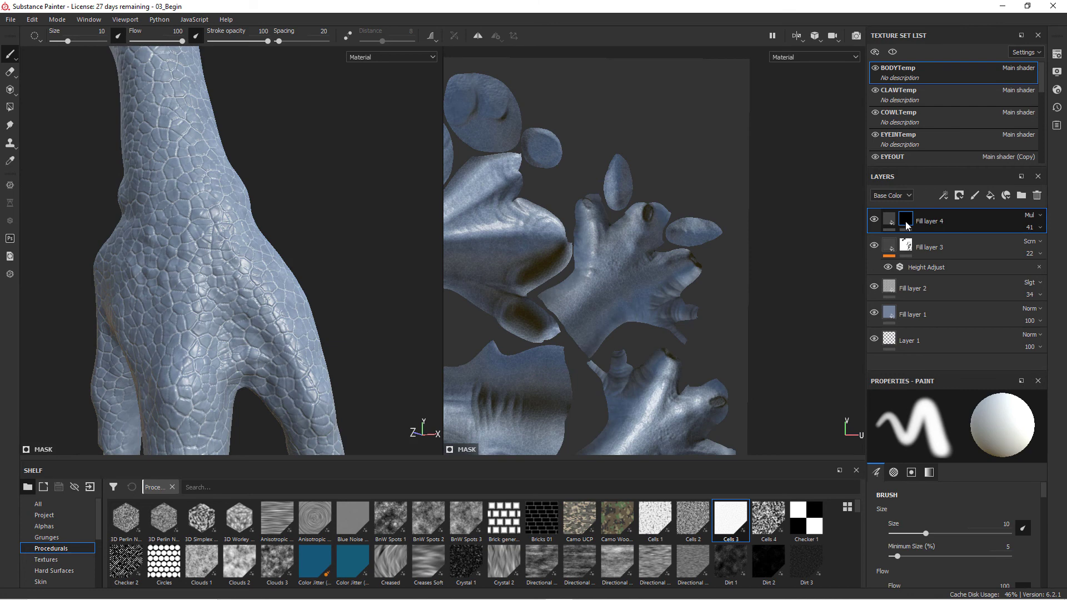
{"action": "left_click", "coordinate": [944, 196]}
{"action": "left_click", "coordinate": [979, 211]}
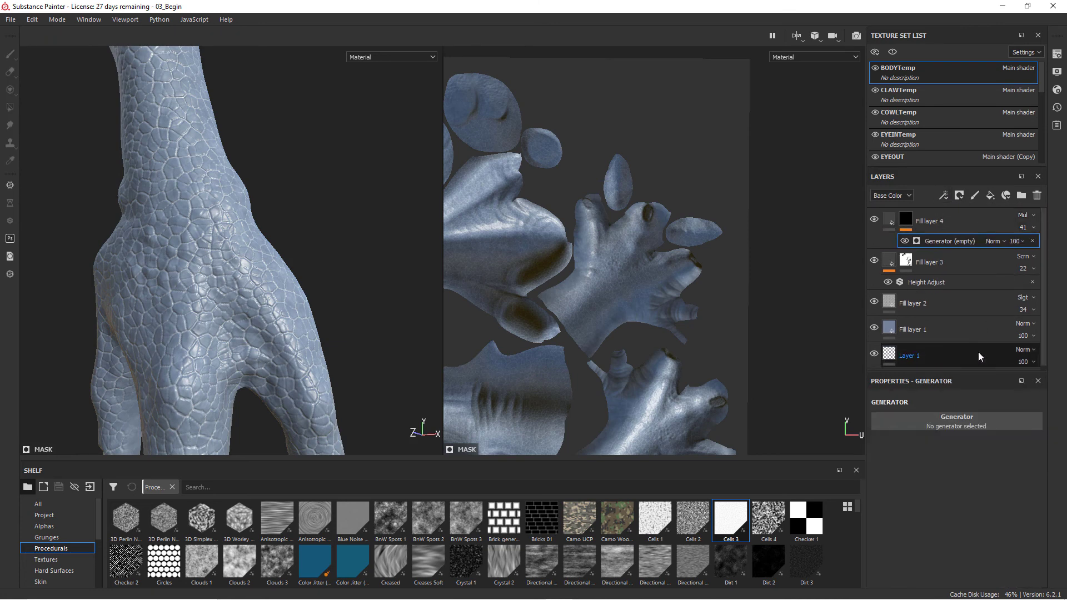
{"action": "left_click", "coordinate": [988, 422]}
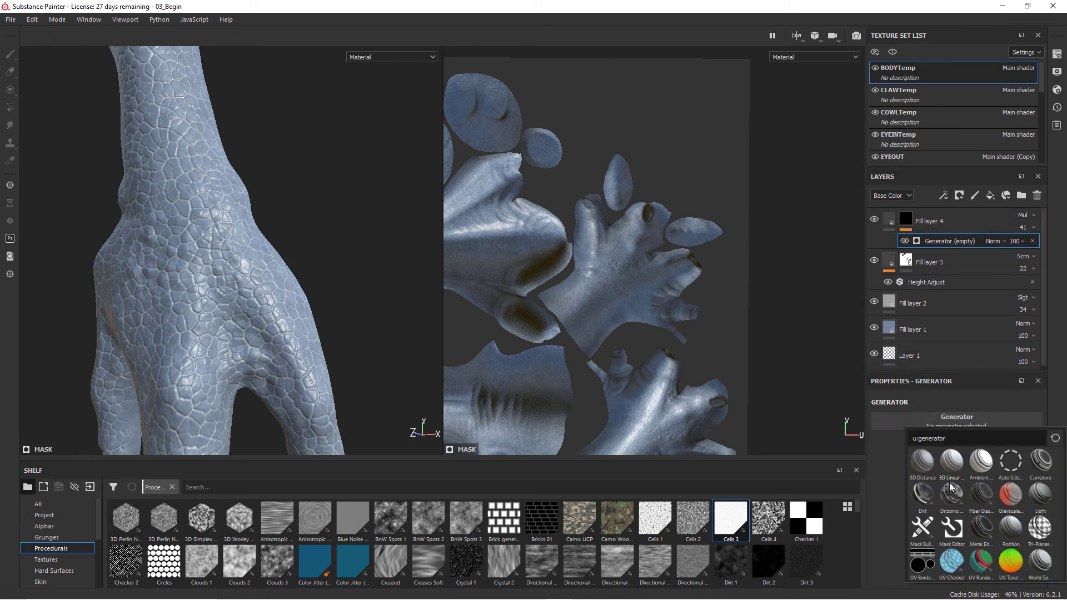
{"action": "left_click", "coordinate": [923, 492]}
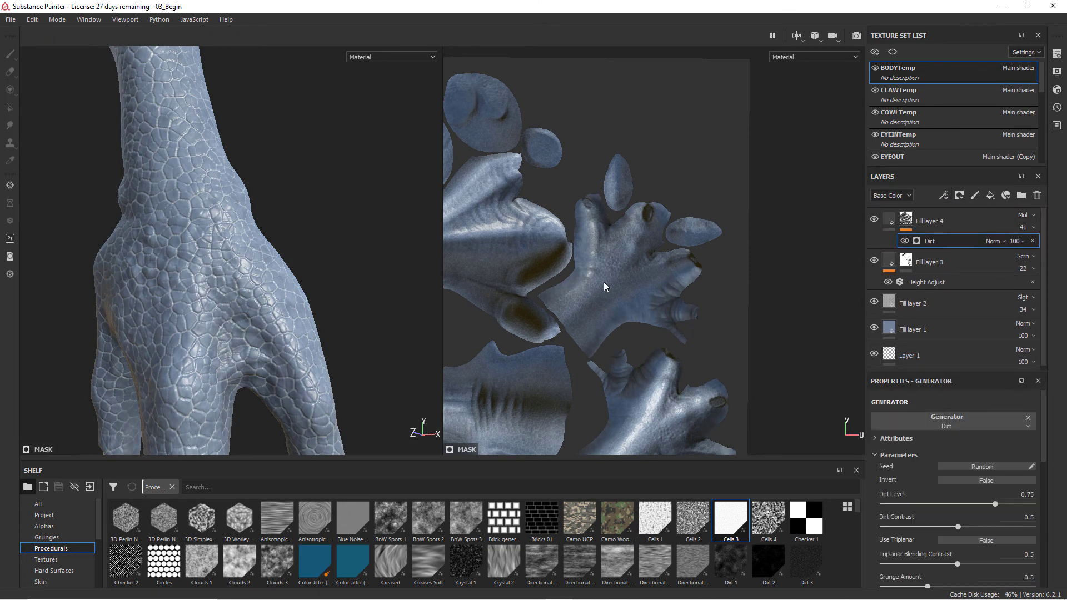
Compare the skin with and without the Dirt generator and set Fill layer 4's opacity to 61.
{"action": "left_click", "coordinate": [906, 242]}
{"action": "left_click", "coordinate": [906, 242]}
{"action": "left_click", "coordinate": [906, 242]}
{"action": "left_click", "coordinate": [1029, 229]}
{"action": "left_click_drag", "start_coordinate": [1034, 248], "coordinate": [1046, 254]}
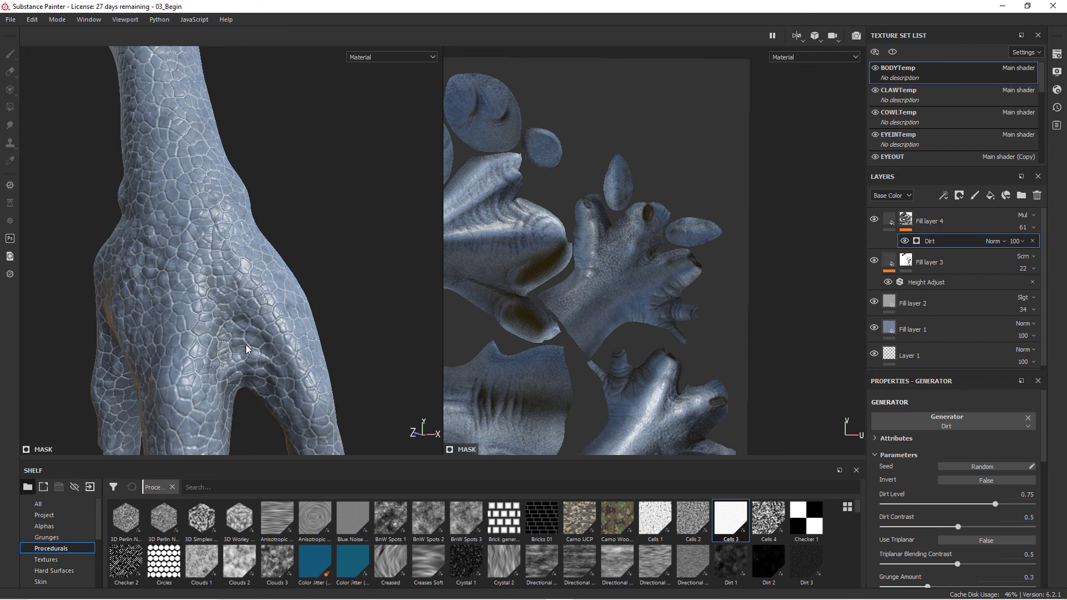
Set the Dirt generator's opacity to 52 and review the skin on the feet, hands and shoulder.
{"action": "scroll", "coordinate": [203, 319], "scroll_direction": "down", "scroll_amount": 10}
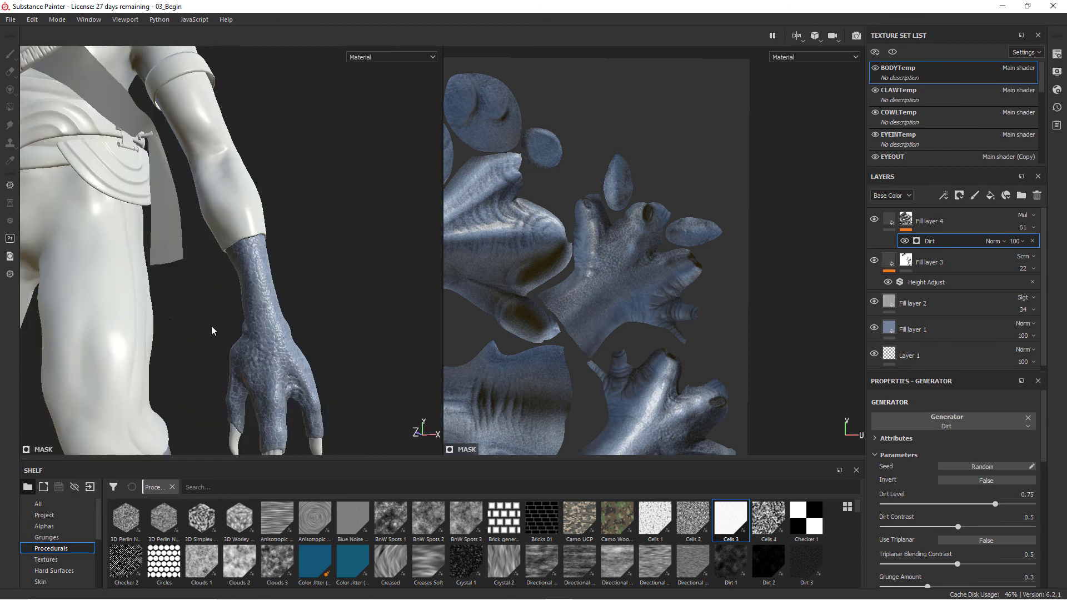
{"action": "middle_click_drag", "start_coordinate": [212, 331], "coordinate": [382, 339]}
{"action": "right_click_drag", "start_coordinate": [381, 339], "coordinate": [238, 400], "text": "alt"}
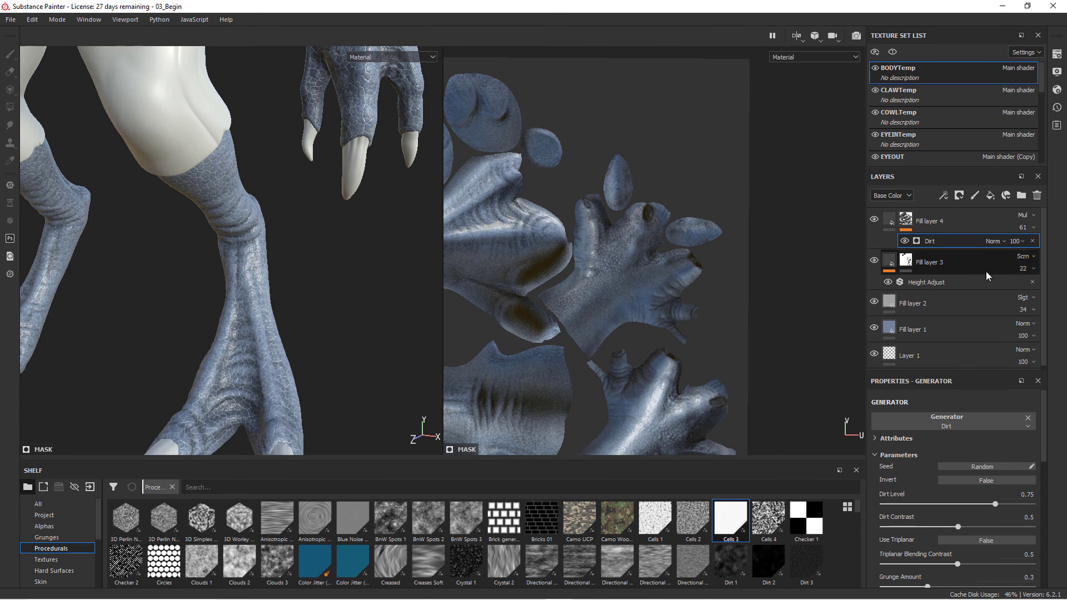
{"action": "left_click_drag", "start_coordinate": [1048, 265], "coordinate": [1037, 274]}
{"action": "scroll", "coordinate": [315, 372], "scroll_direction": "down", "scroll_amount": 4}
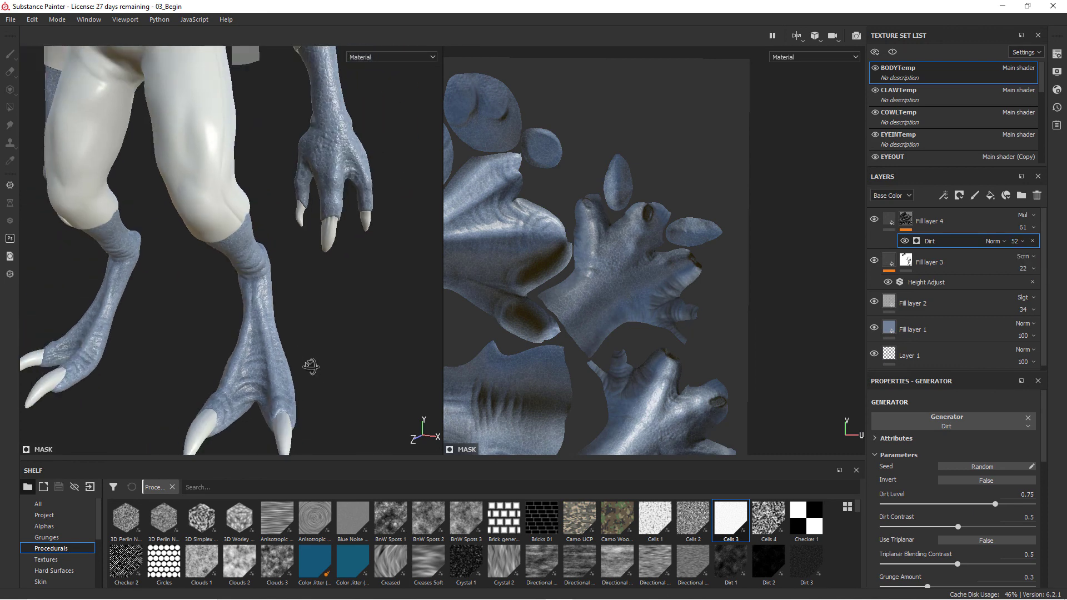
{"action": "middle_click_drag", "start_coordinate": [324, 337], "coordinate": [302, 415], "text": "alt"}
{"action": "left_click_drag", "start_coordinate": [303, 415], "coordinate": [309, 269], "text": "alt"}
{"action": "middle_click_drag", "start_coordinate": [309, 270], "coordinate": [335, 319], "text": "alt"}
{"action": "left_click_drag", "start_coordinate": [341, 194], "coordinate": [326, 170], "text": "alt"}
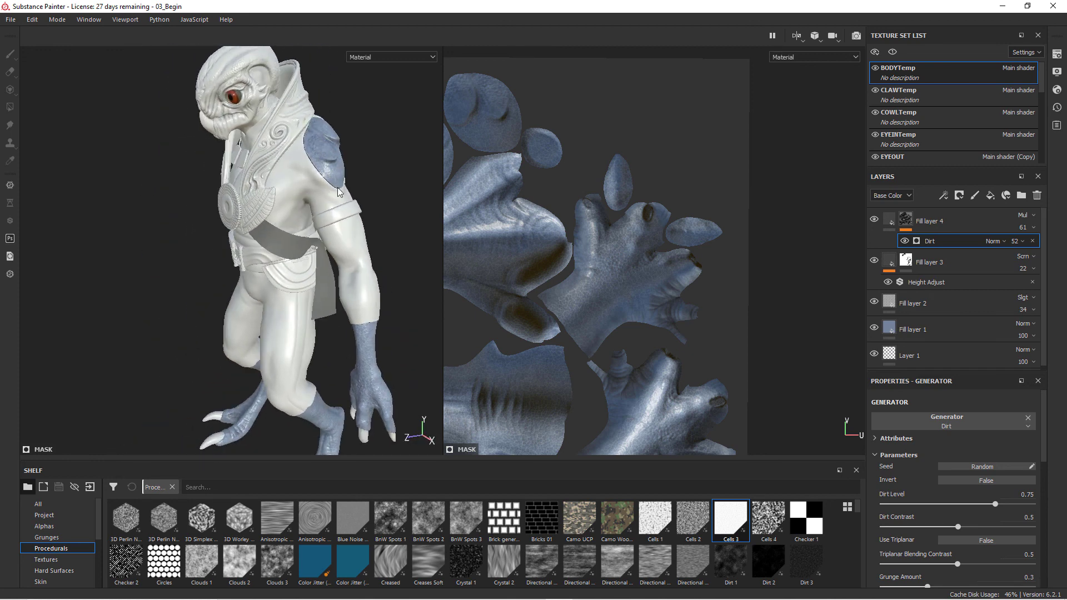